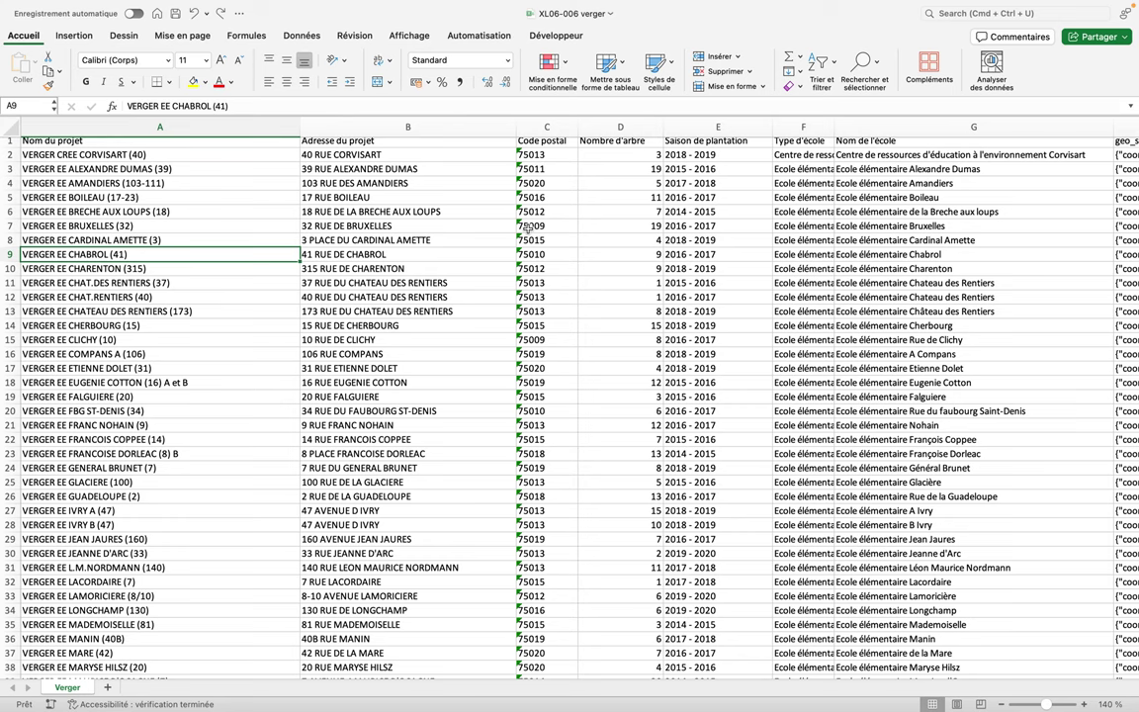
Sort the orchard rows A to Z by Code postal so 75001 comes first
click(528, 227)
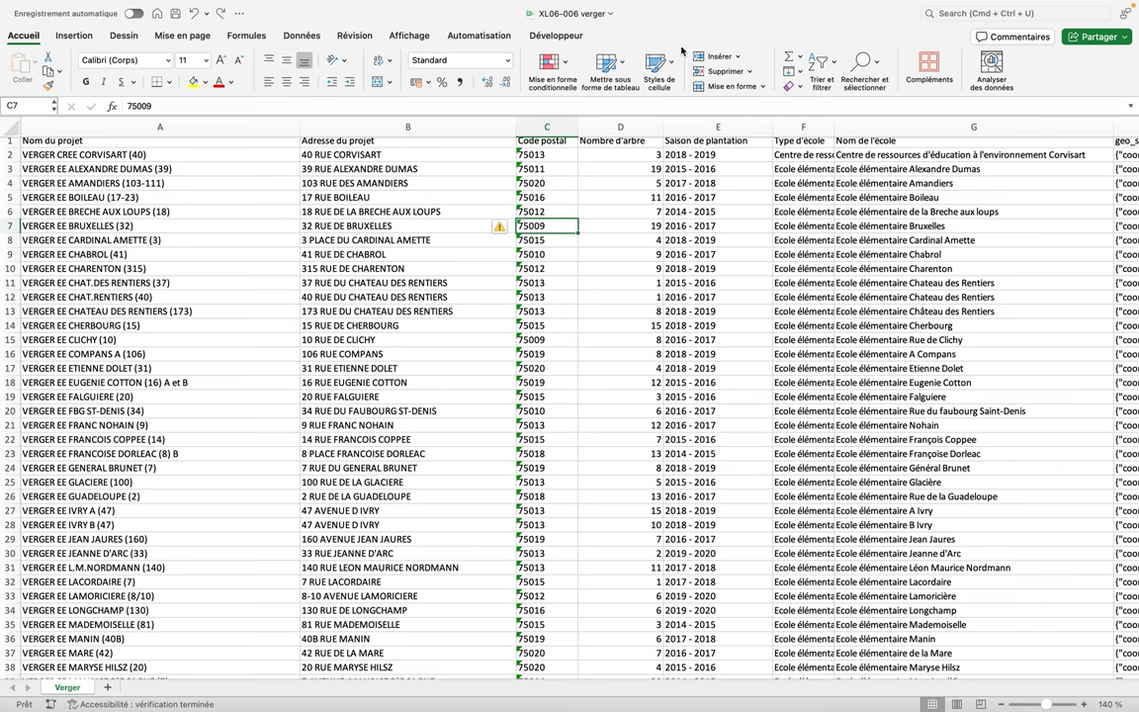
click(823, 75)
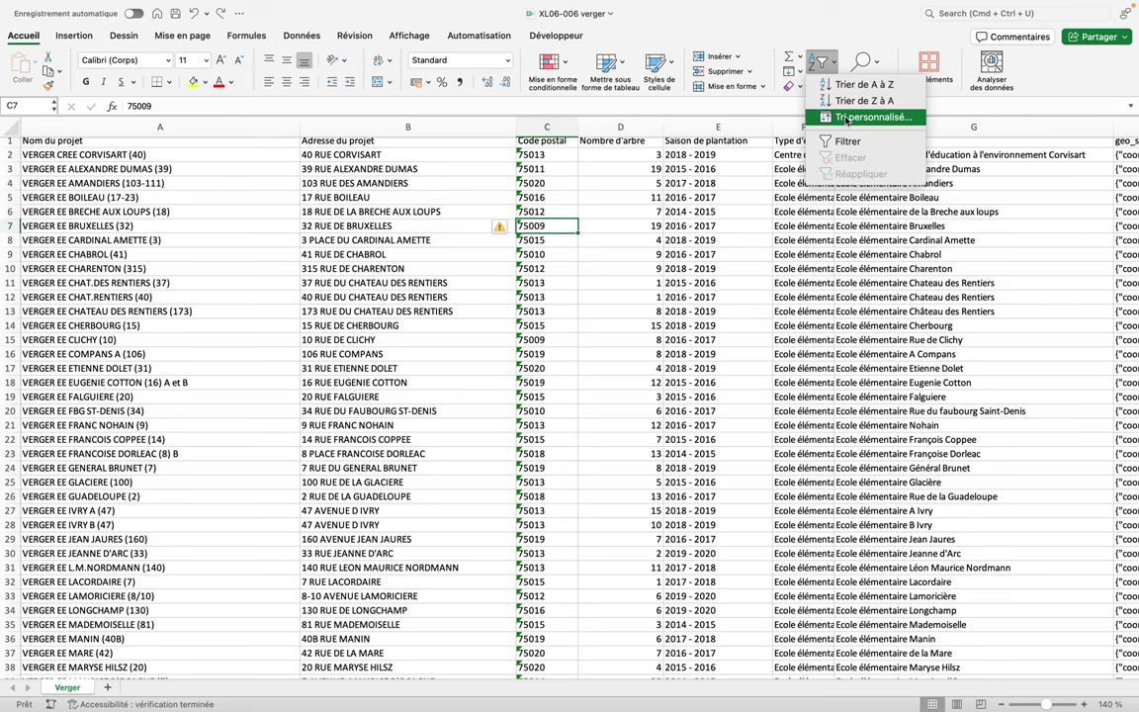
click(854, 87)
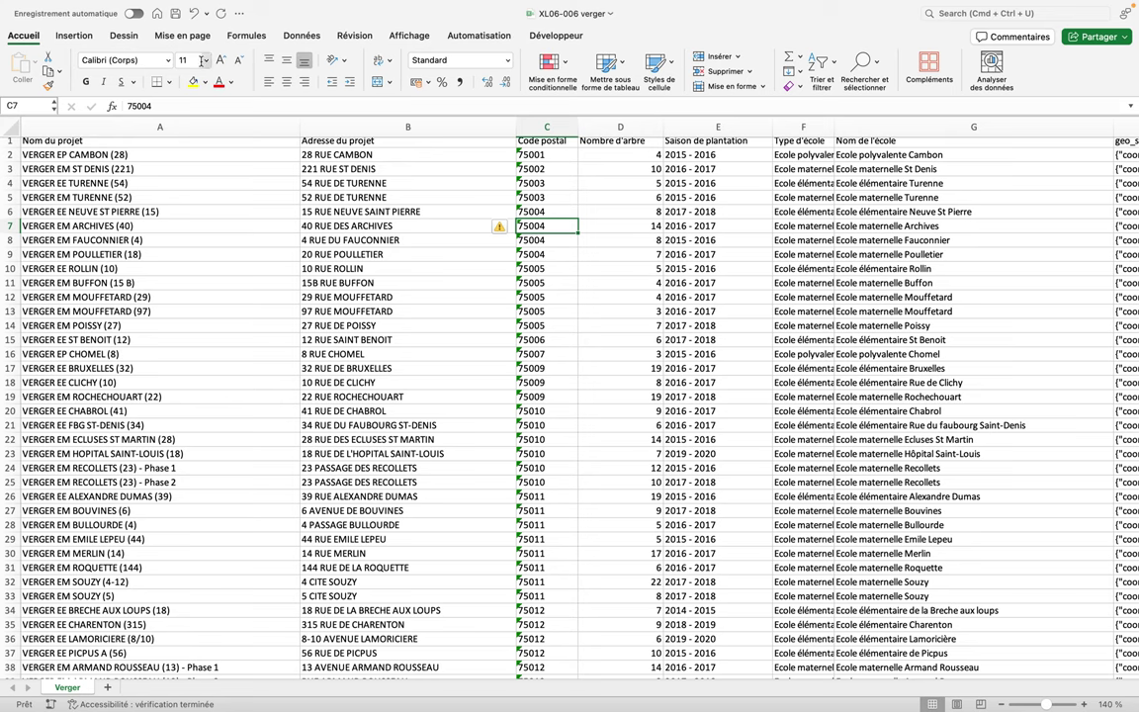
click(293, 39)
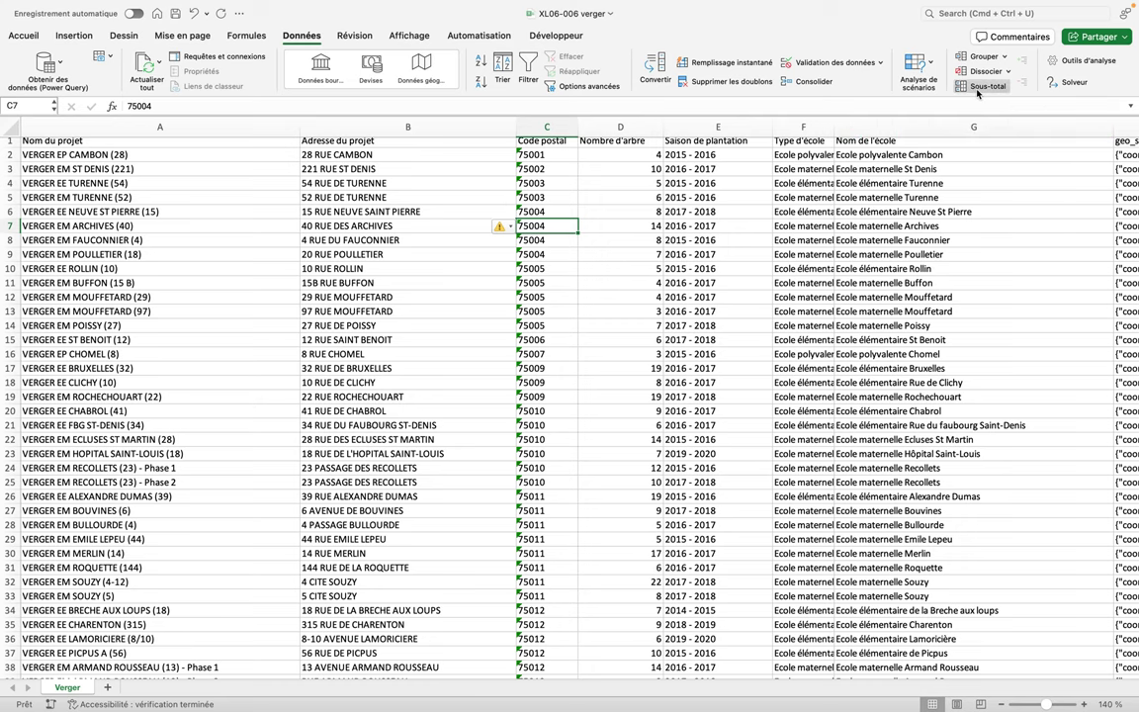
Add Nombre count subtotals on Nombre d'arbre at each change in Code postal
click(977, 87)
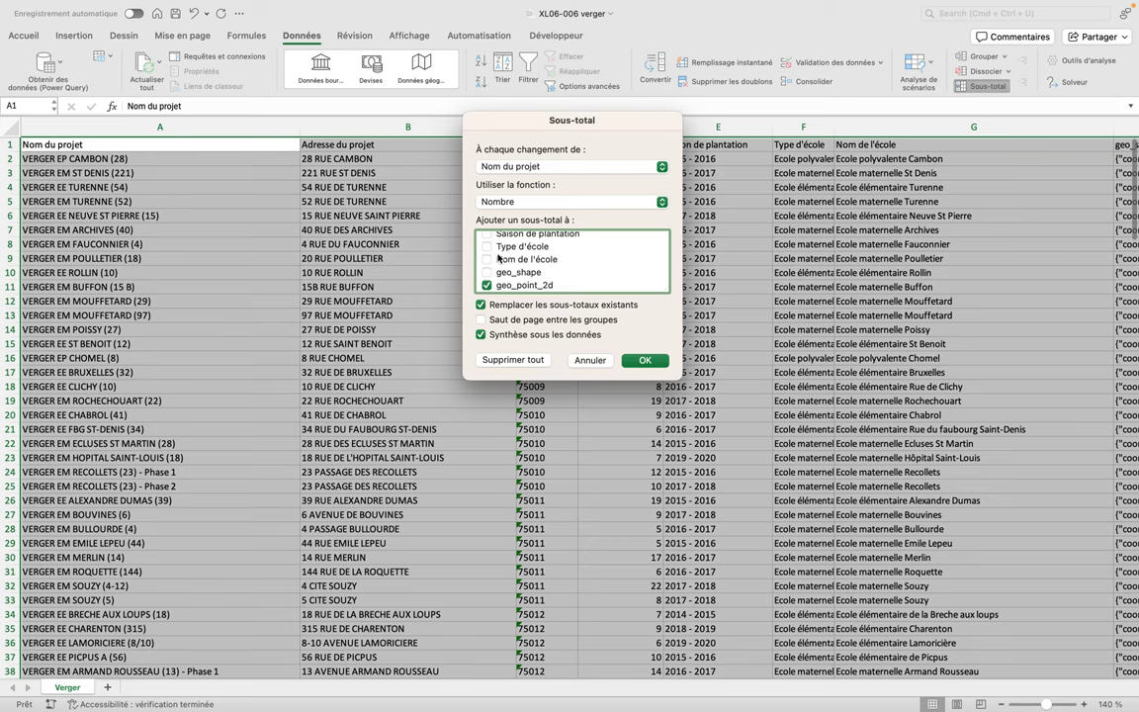
scroll(502, 258, up, 5)
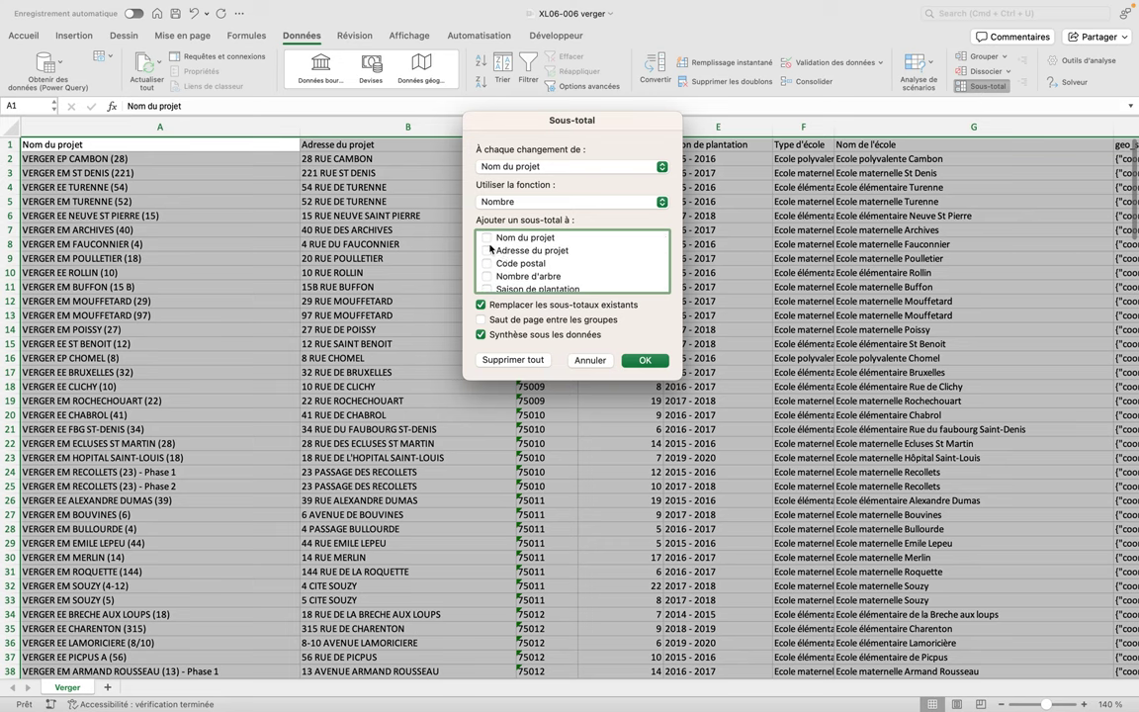
click(506, 168)
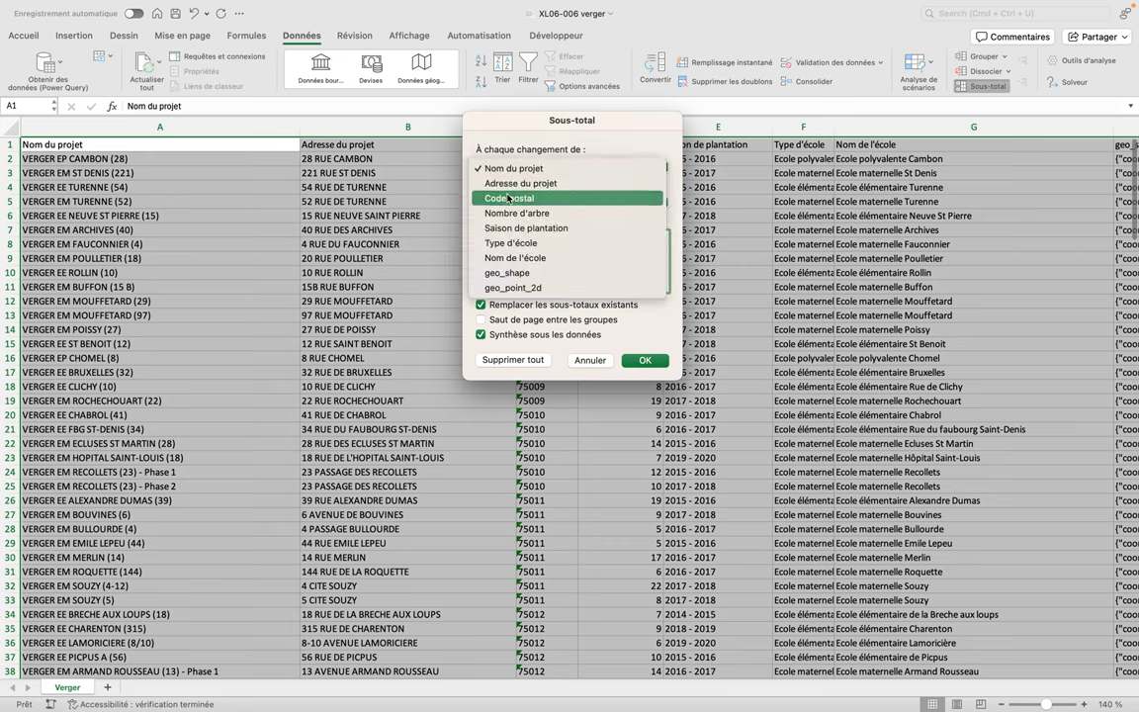
click(508, 198)
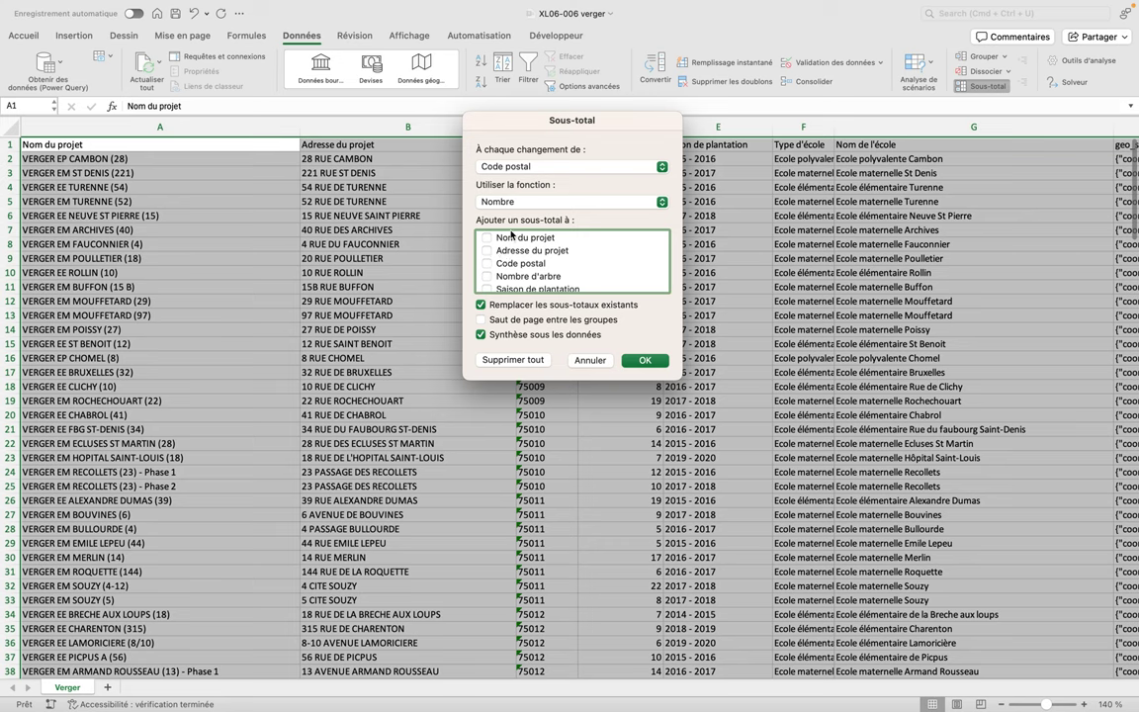
click(488, 277)
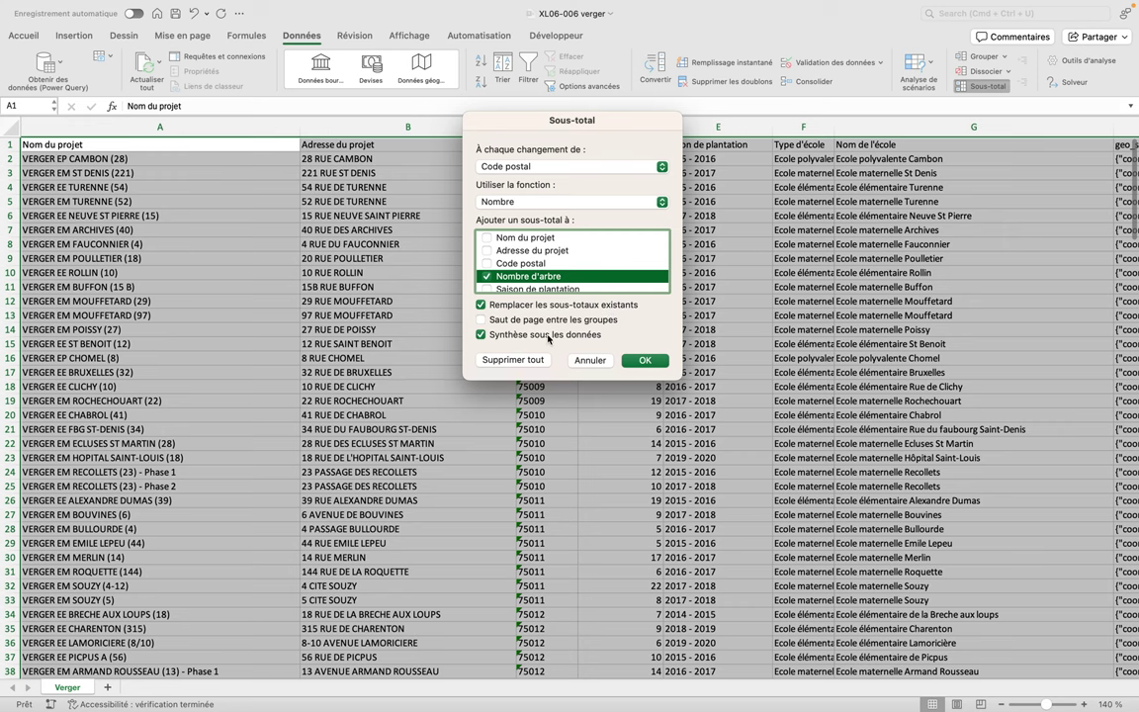
click(641, 362)
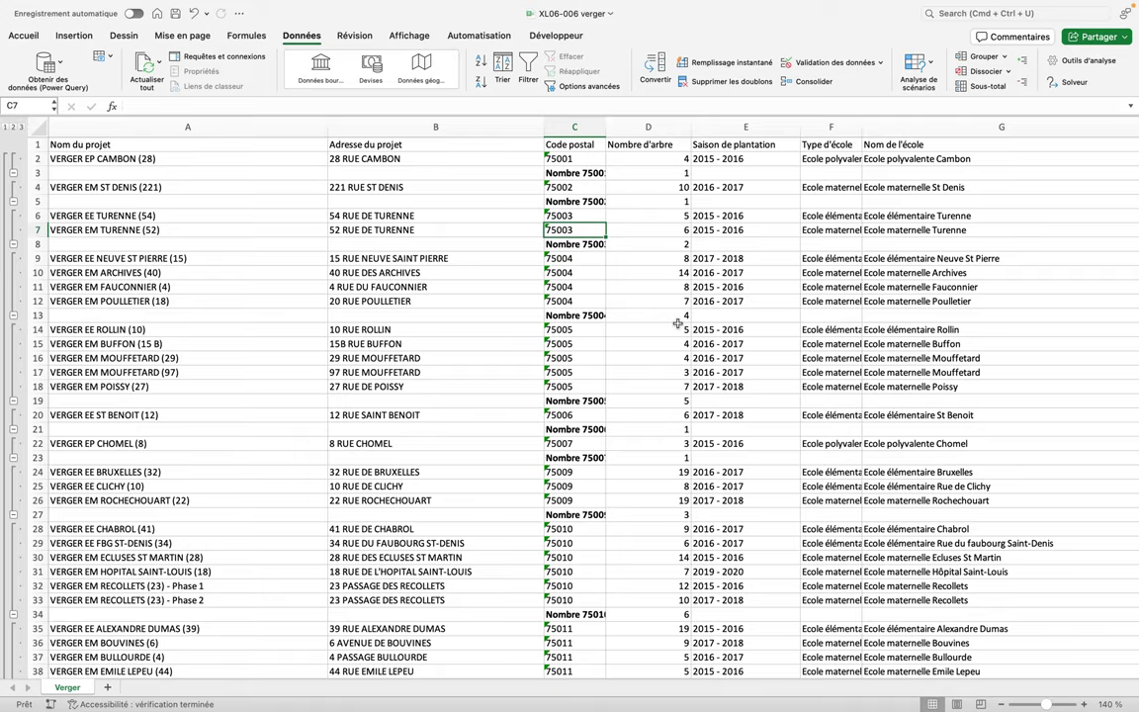
scroll(608, 304, down, 5)
scroll(608, 303, down, 5)
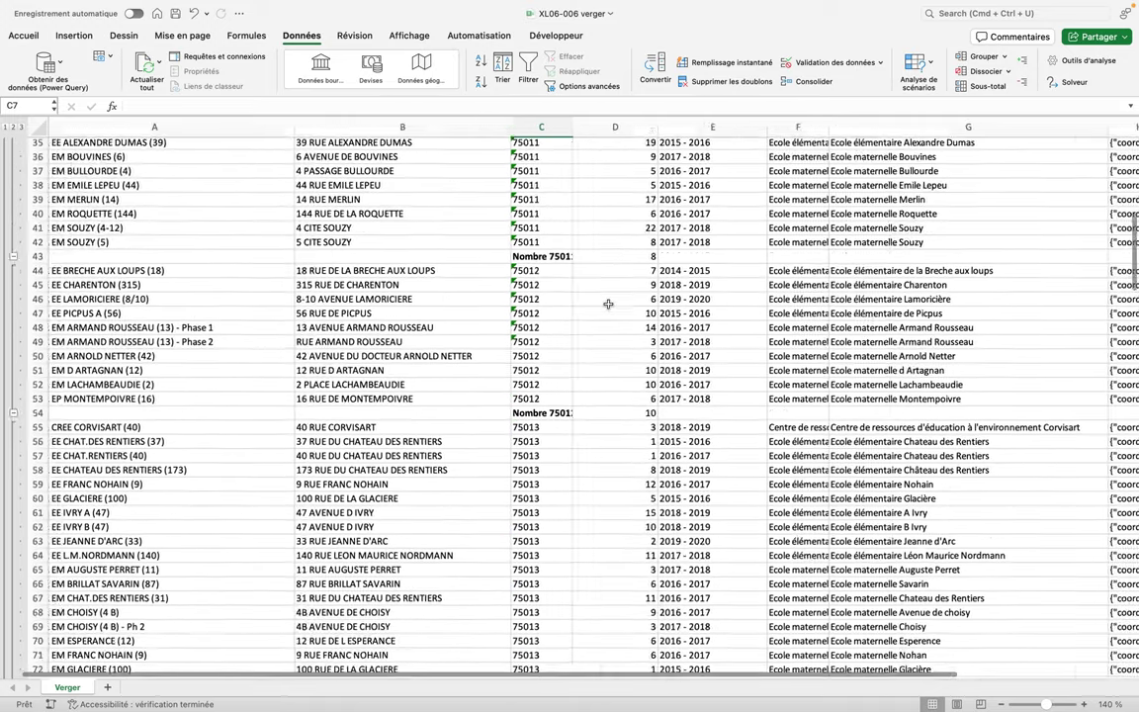
scroll(608, 303, down, 5)
scroll(606, 302, down, 1)
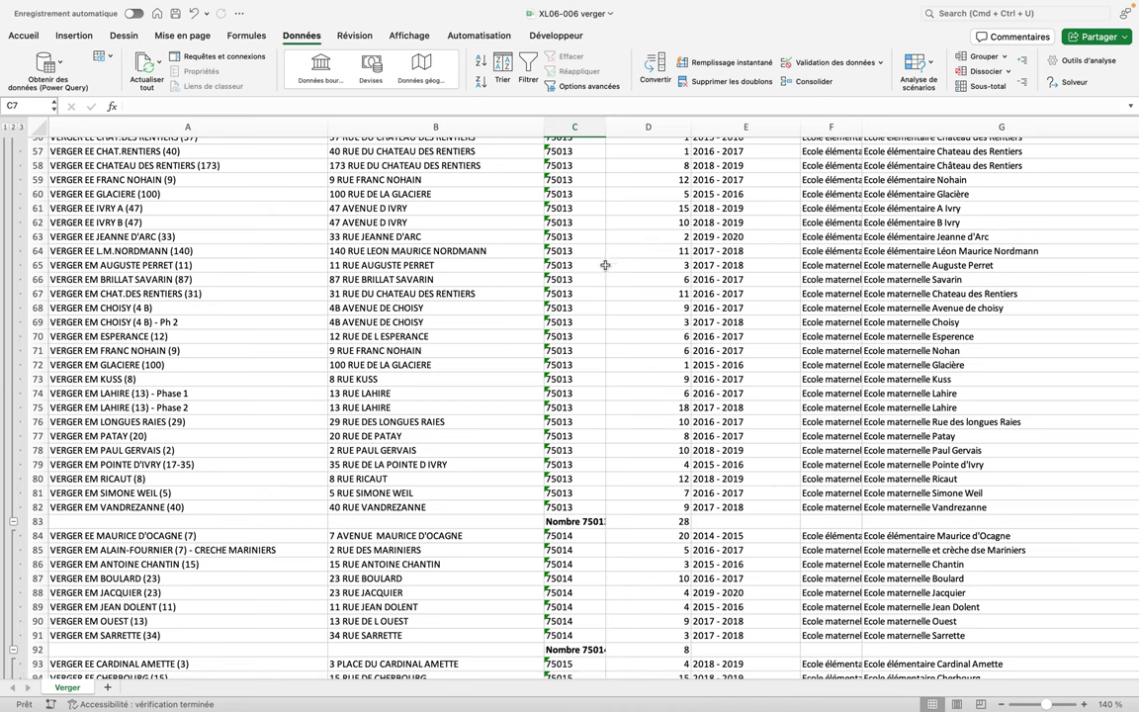
scroll(630, 262, up, 1)
scroll(631, 264, up, 4)
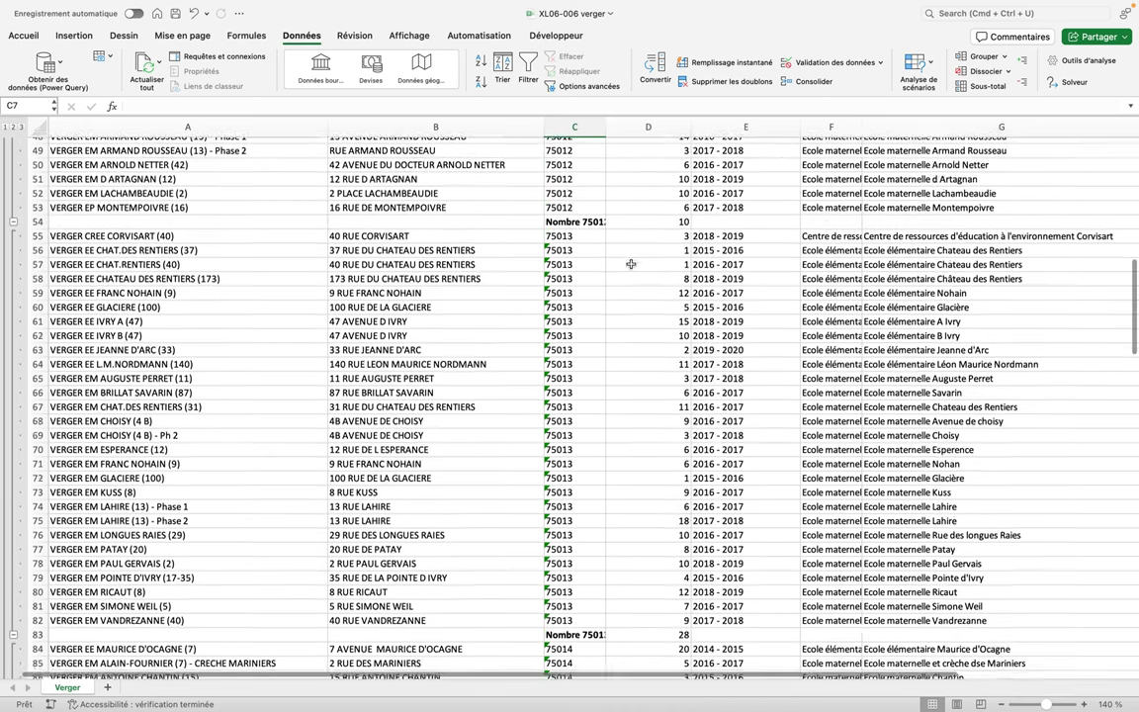
scroll(631, 264, down, 1)
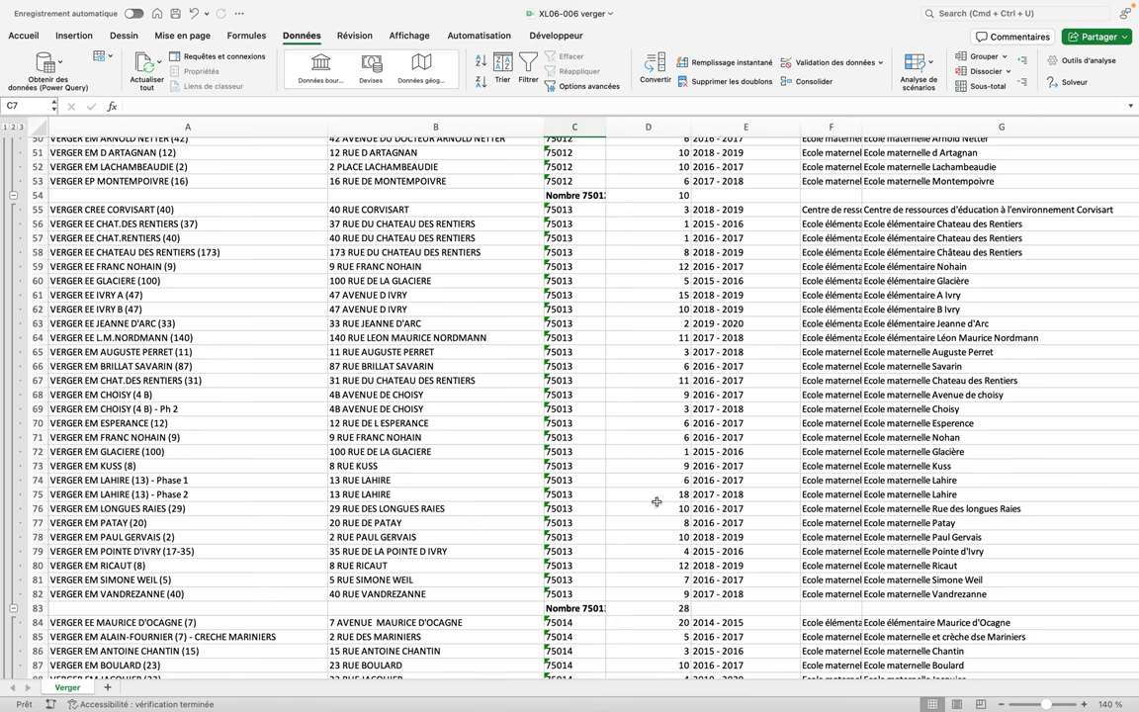
scroll(616, 439, up, 15)
scroll(616, 439, down, 1)
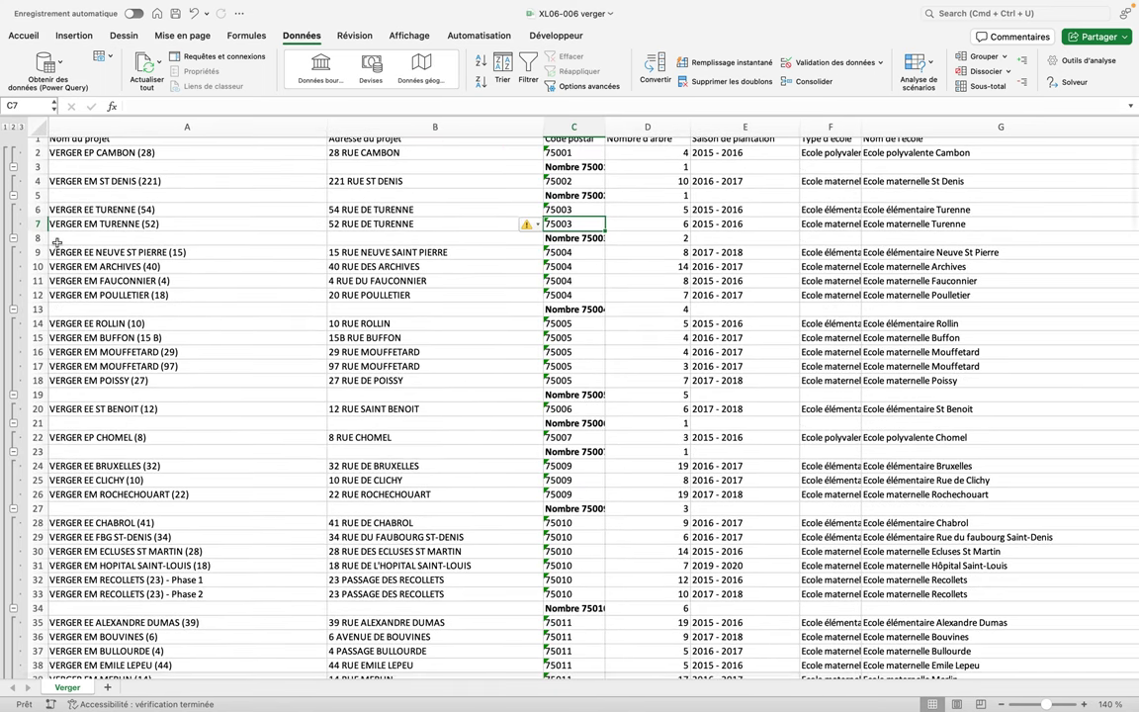
Collapse the outline to level 2 and widen column C to fit the subtotal labels
click(13, 128)
scroll(165, 181, up, 1)
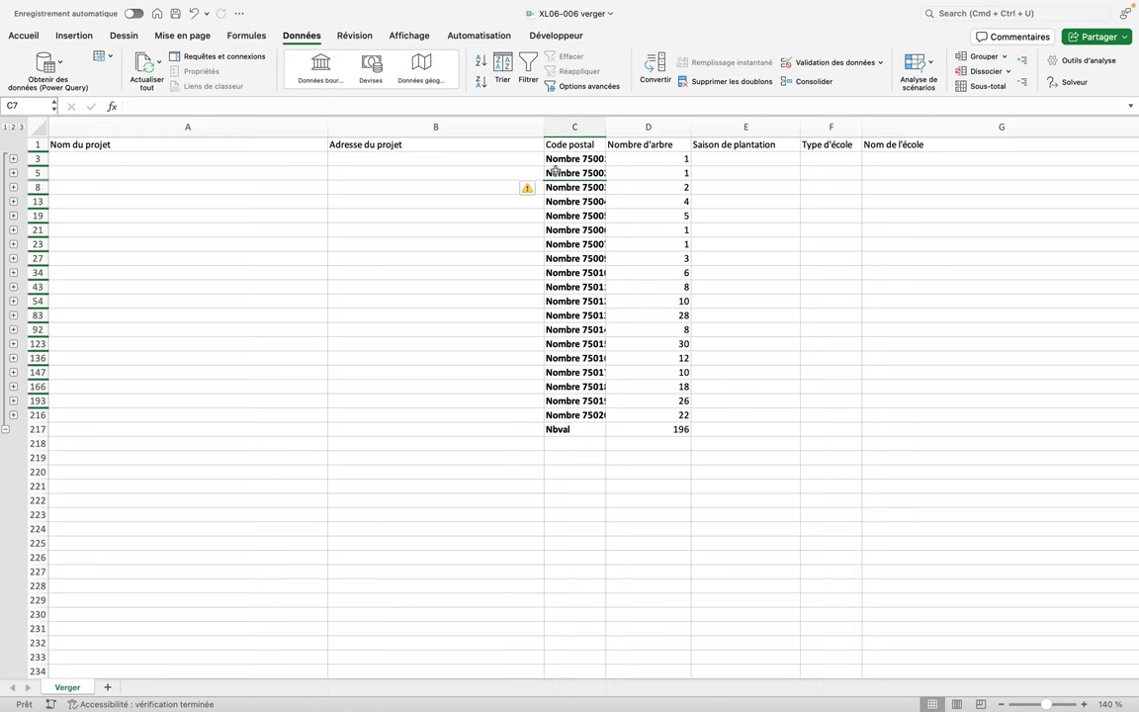
drag(608, 122, 618, 122)
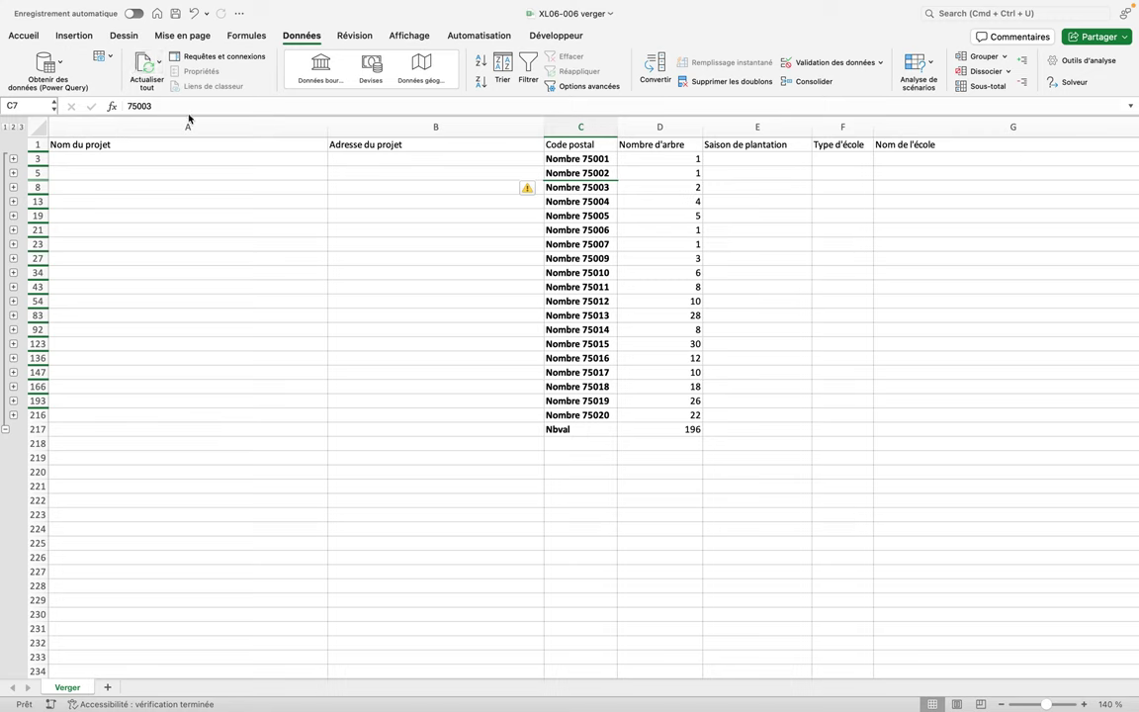
key(super+f)
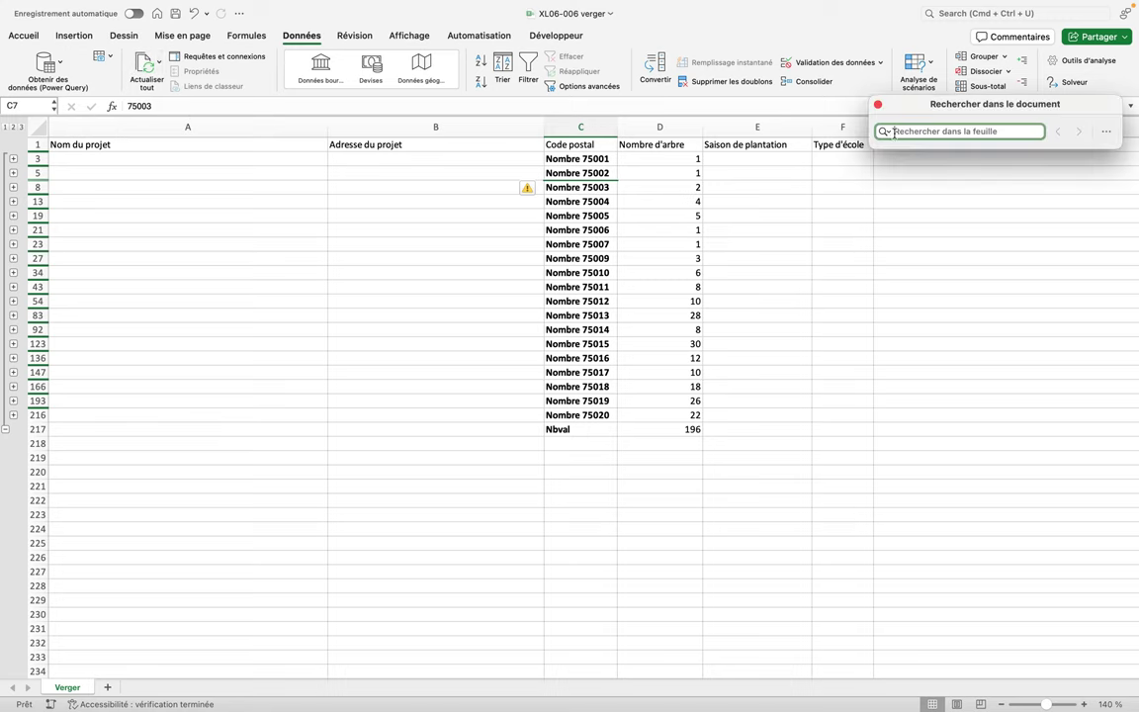
Replace all 'Nombre' with 'CP :', confirming the 20 replacements
click(886, 131)
click(889, 136)
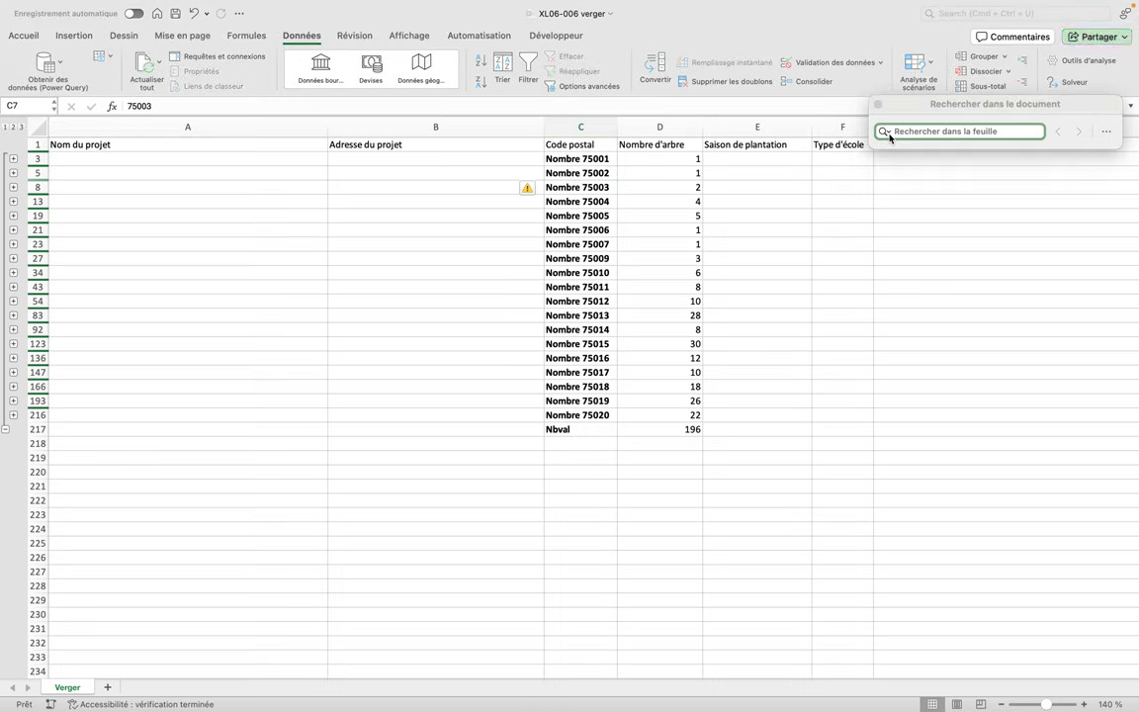
click(1106, 132)
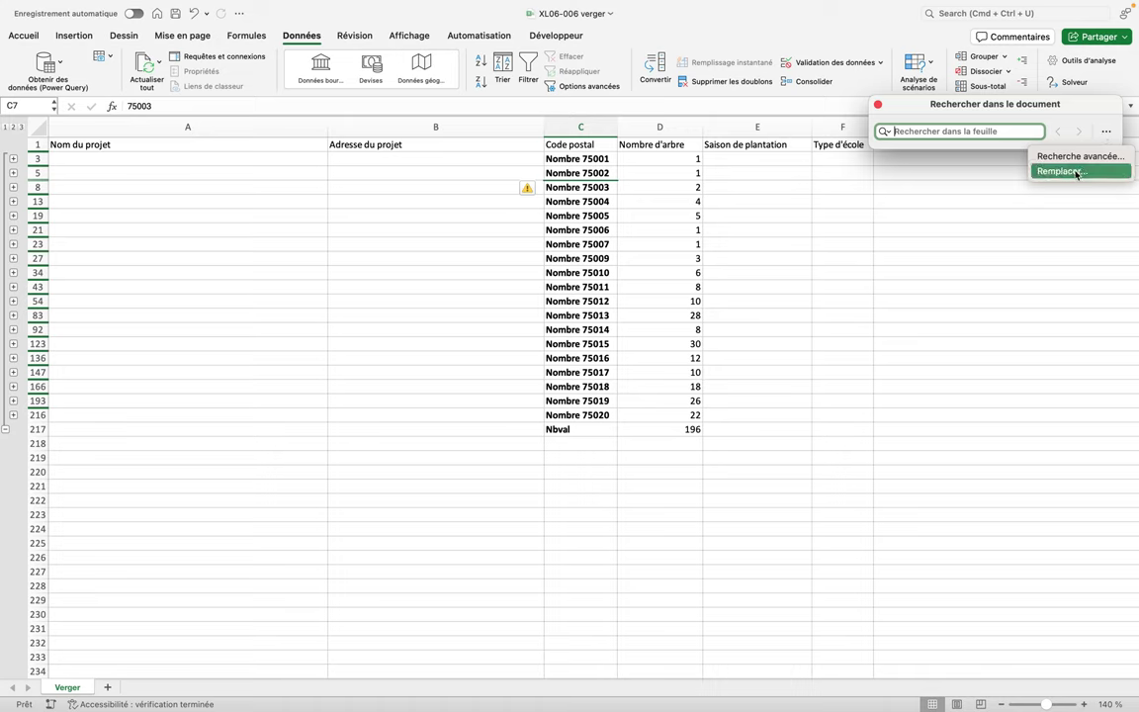
click(1077, 173)
text(Nombre)
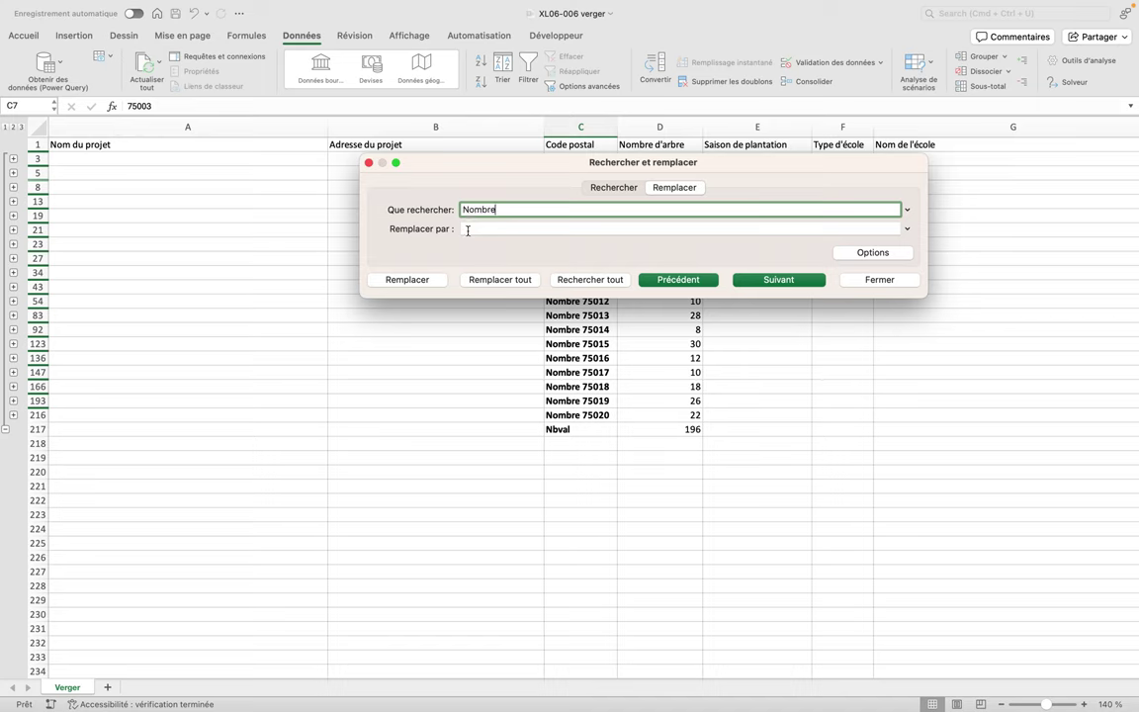
click(468, 229)
text(CP :)
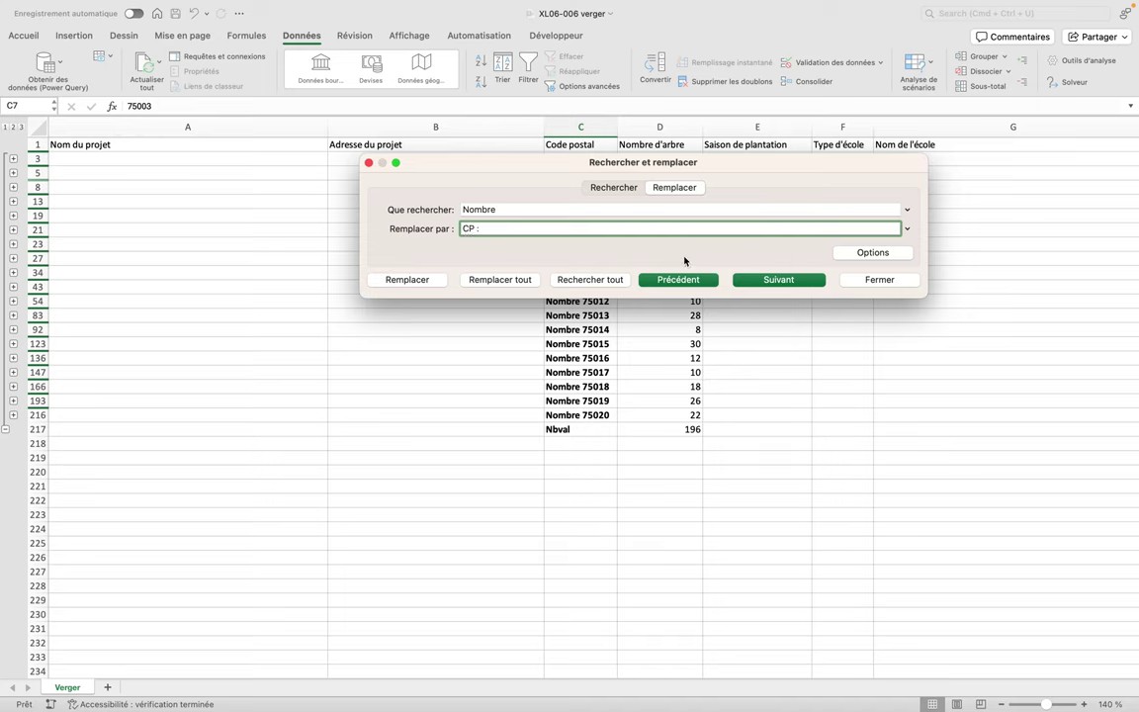
click(473, 286)
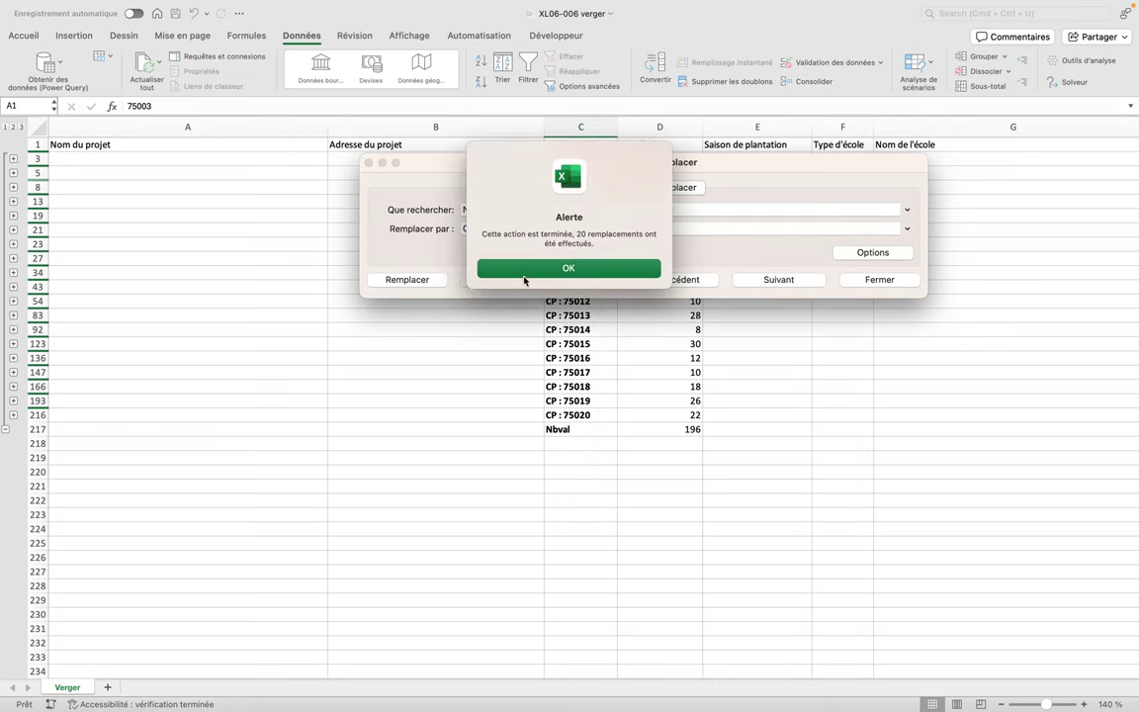
click(522, 268)
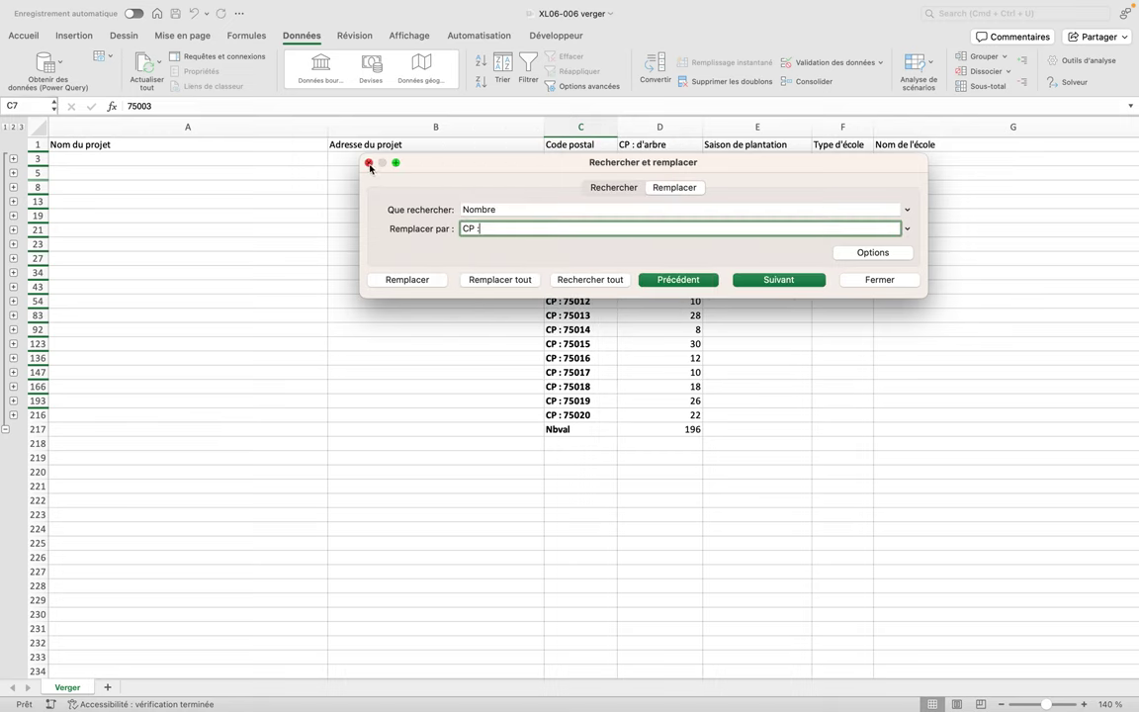
click(844, 280)
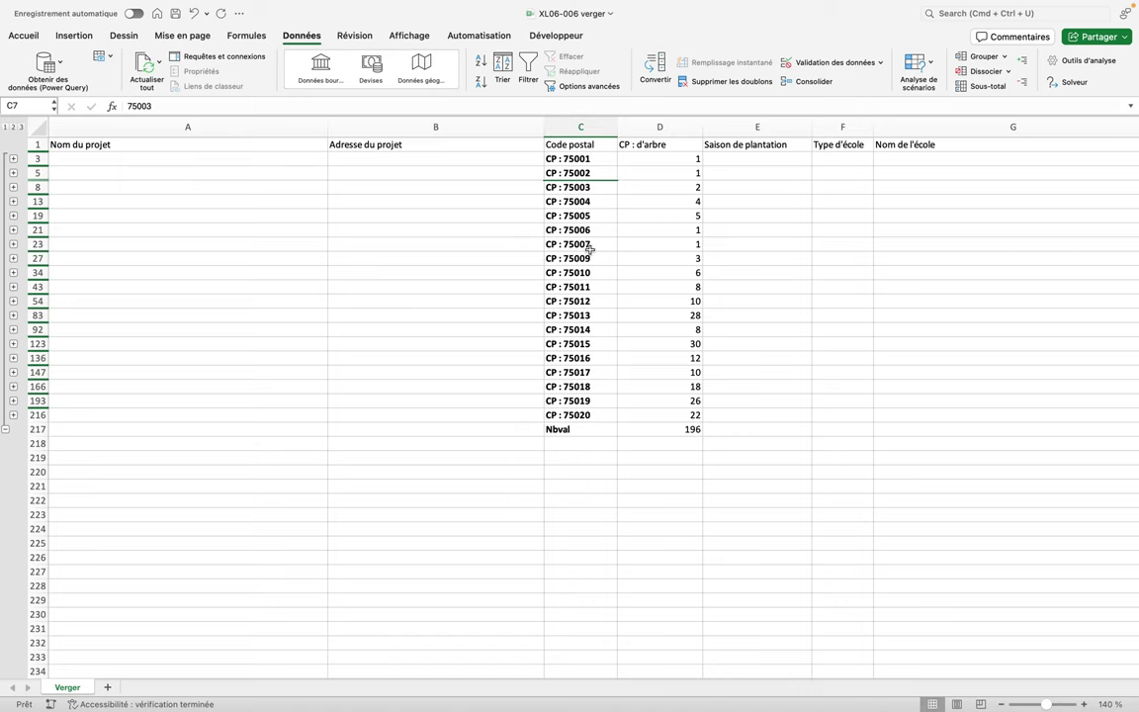
click(77, 36)
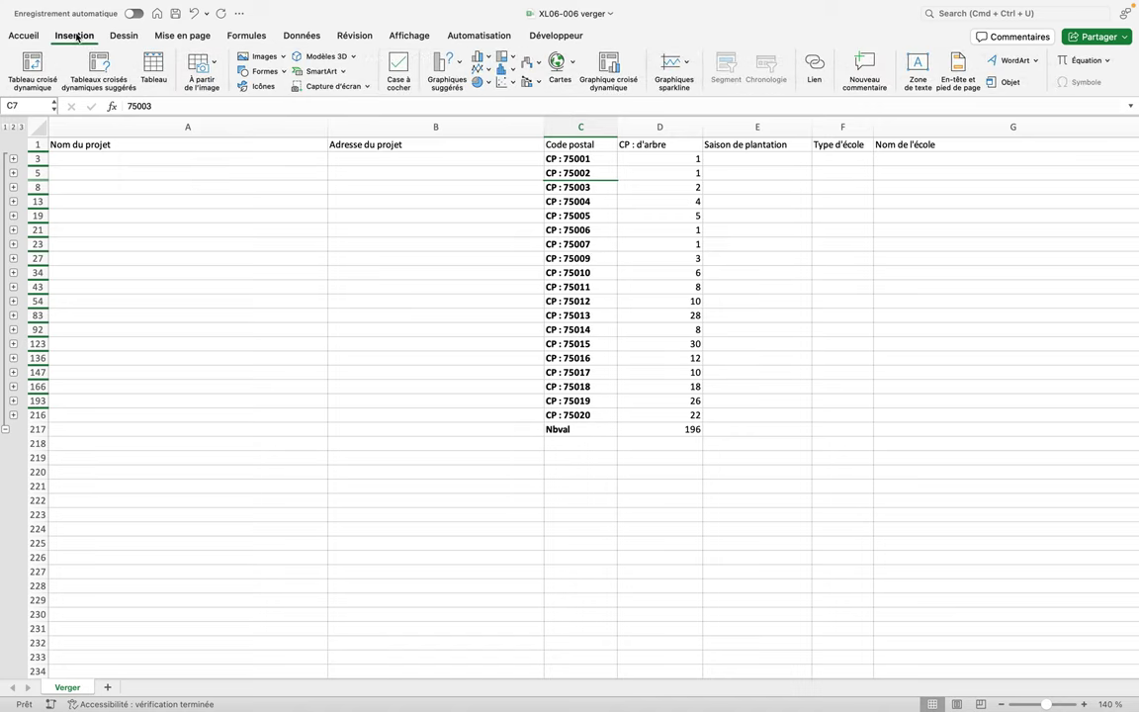
click(485, 86)
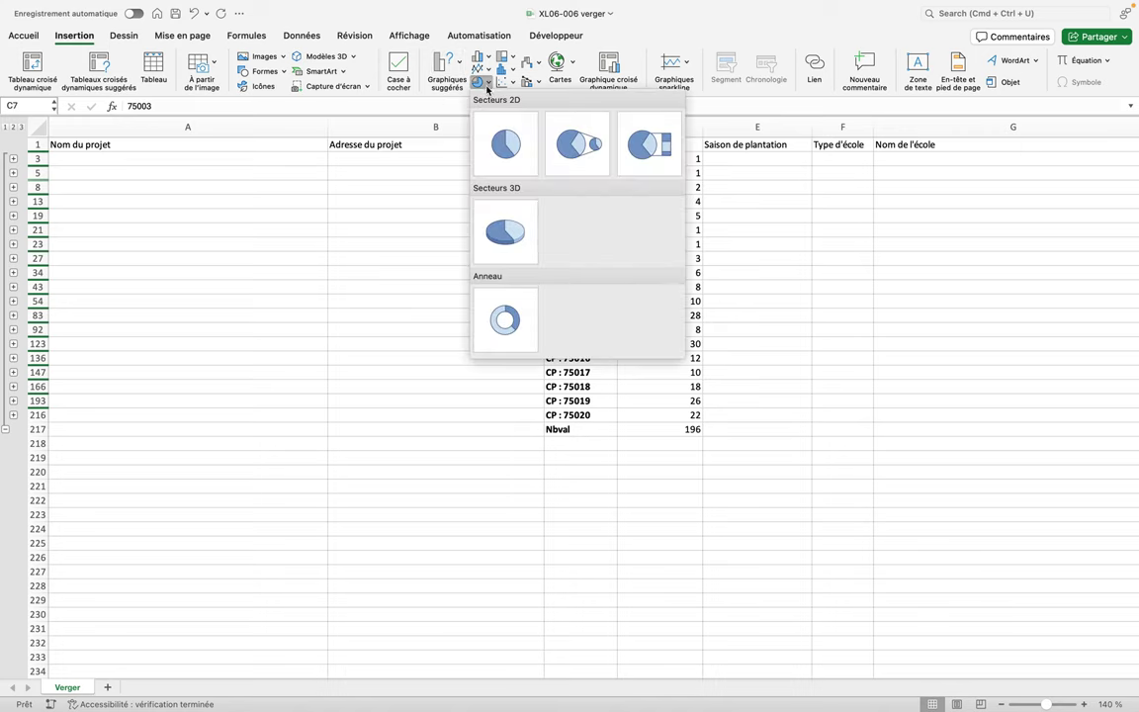
click(495, 223)
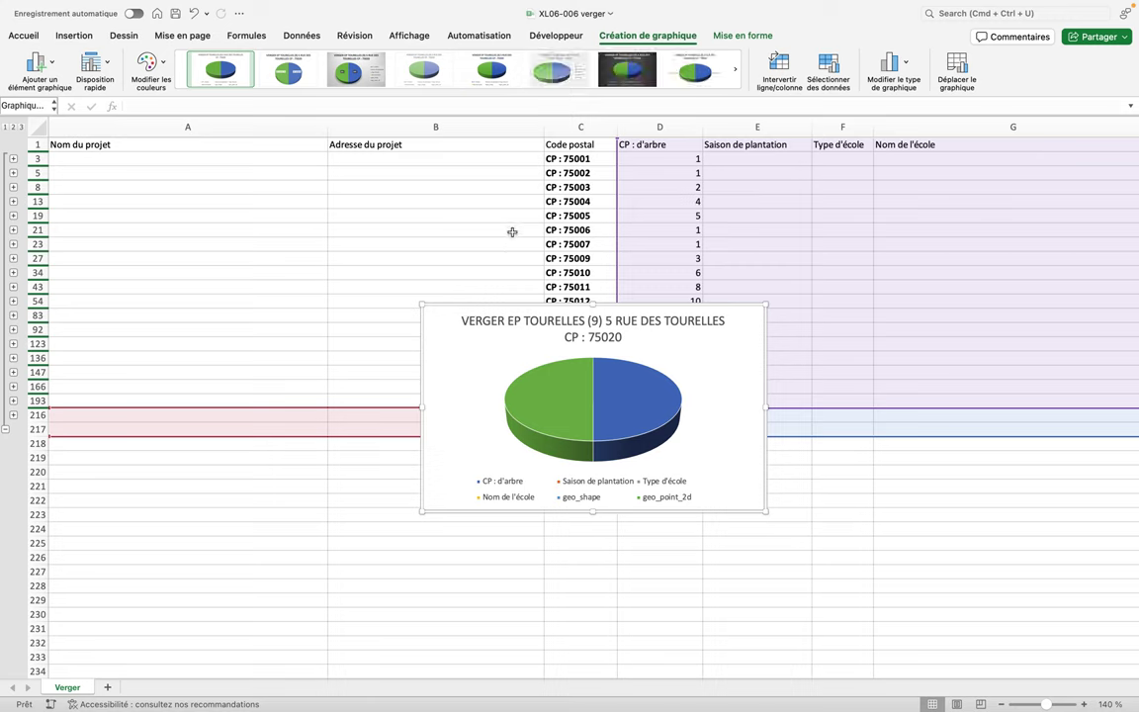
click(516, 202)
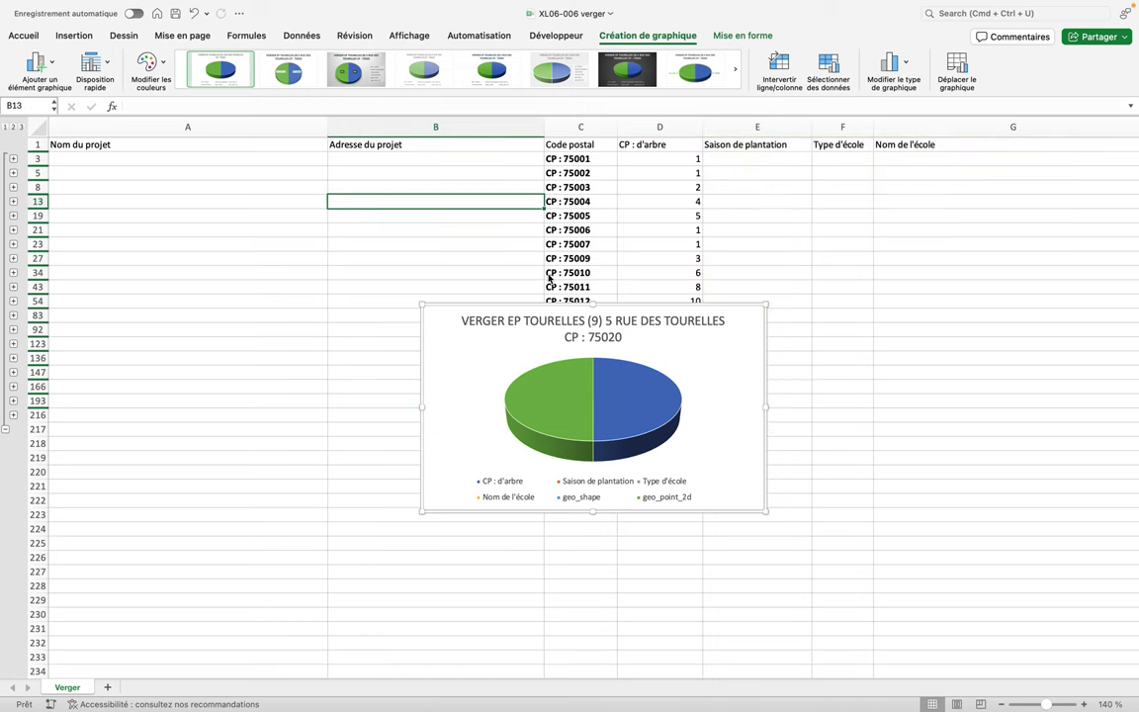
click(519, 320)
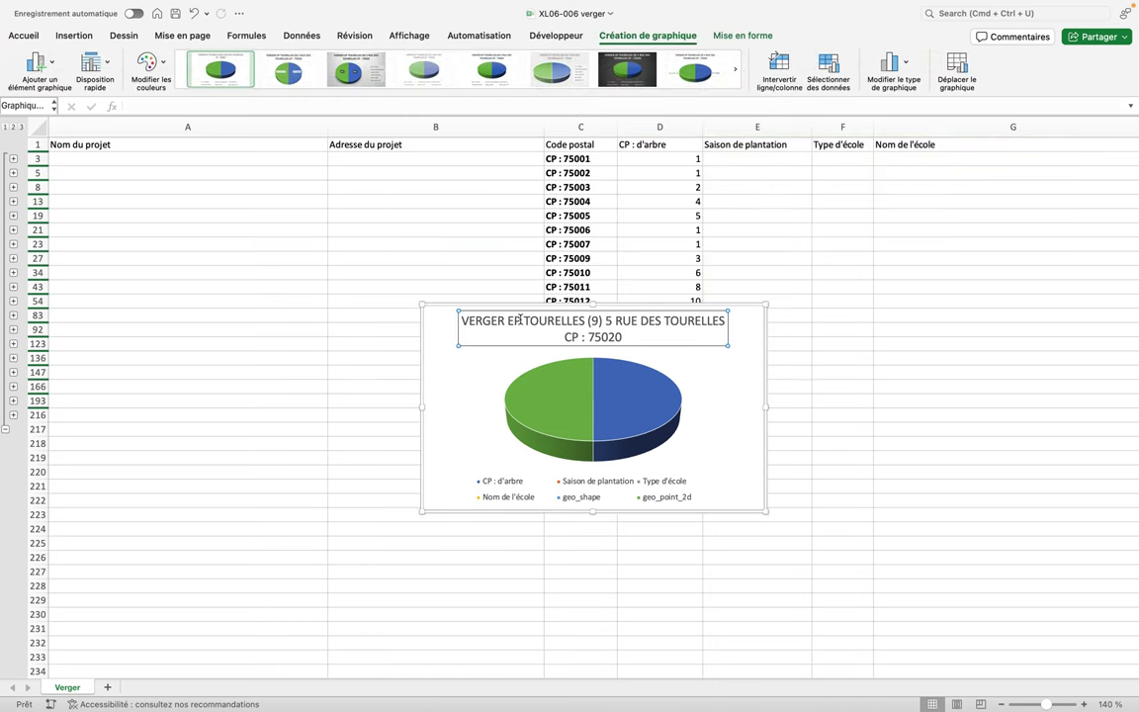
key(Delete)
click(471, 354)
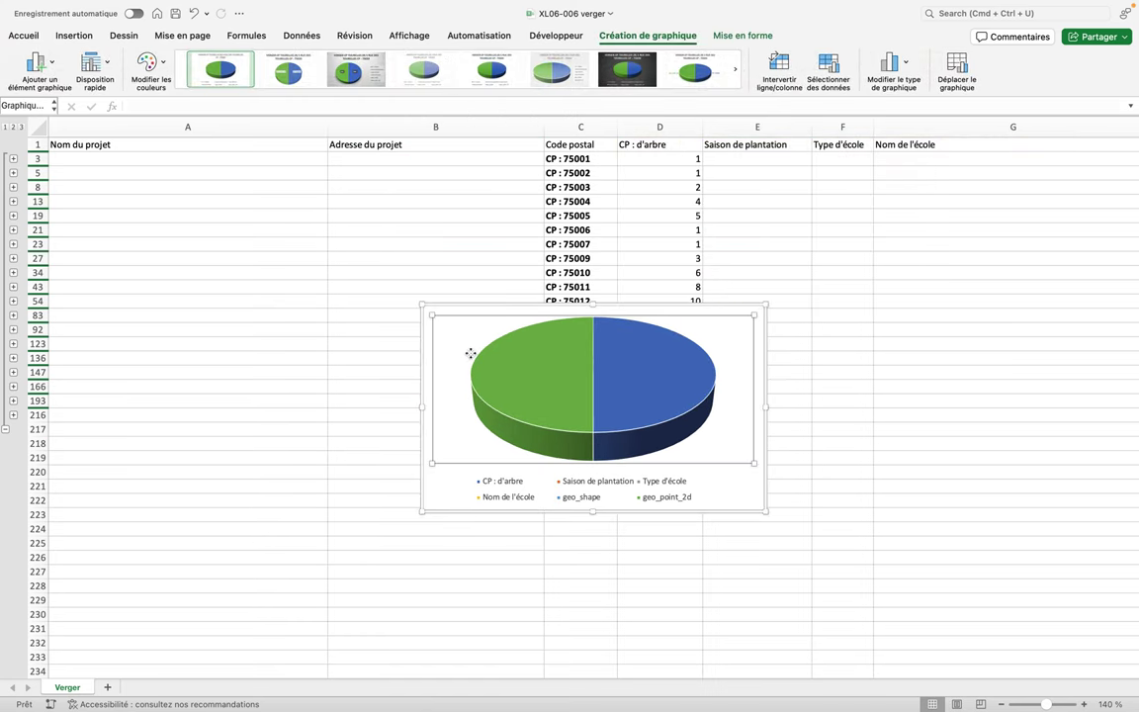
click(435, 473)
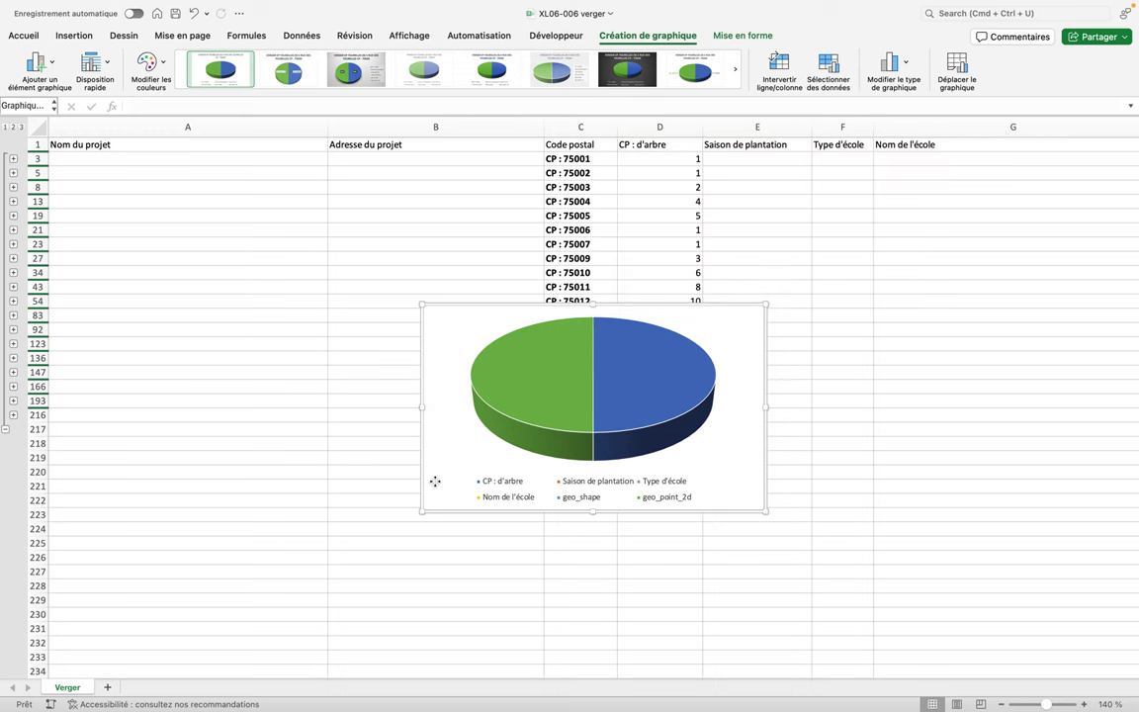
key(Delete)
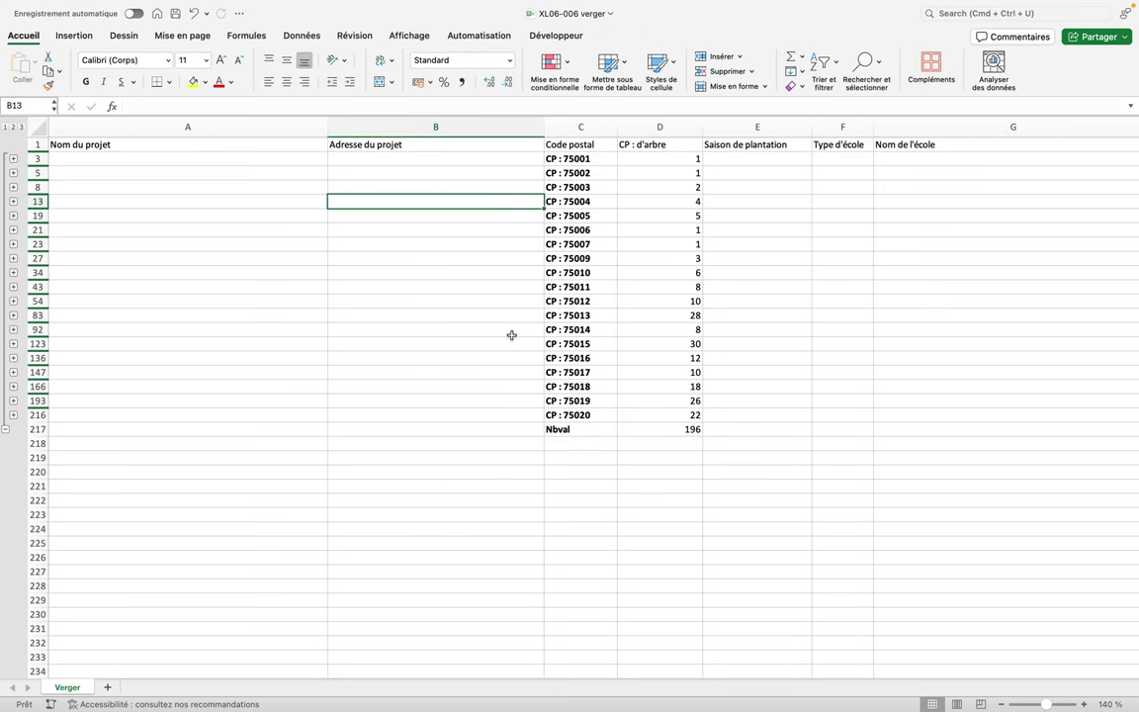
drag(566, 158, 624, 236)
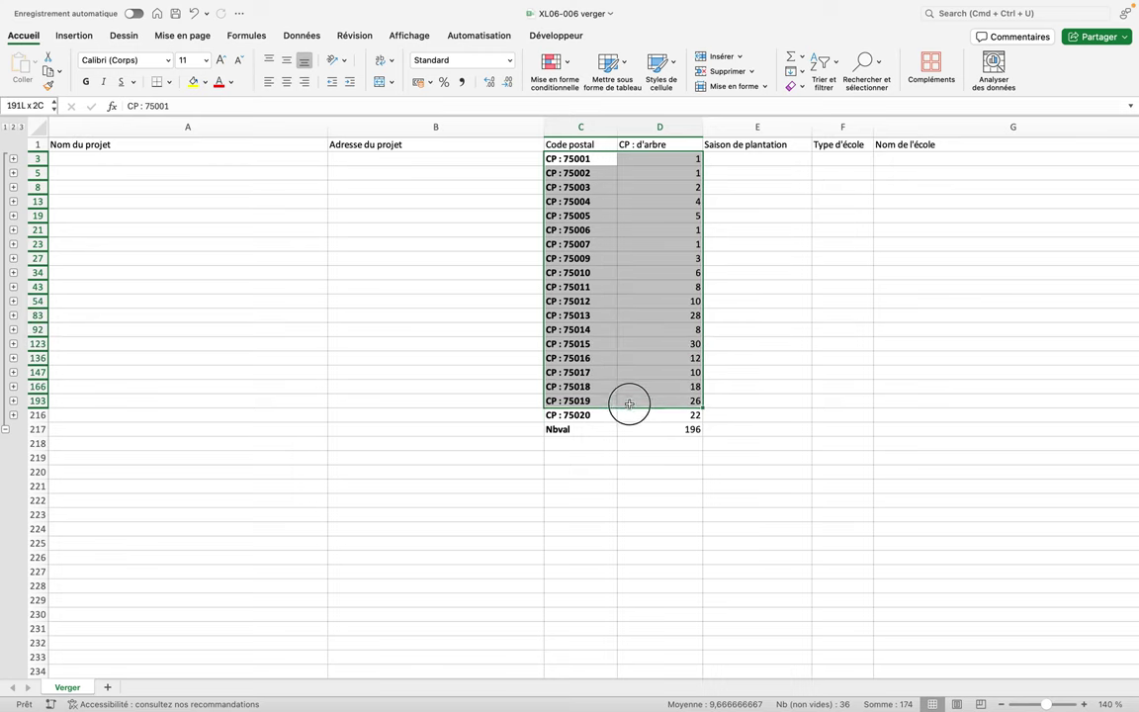
Select the CP : 75001–75020 count rows in columns C–D and insert a 3D pie chart
mouse_move(624, 236)
mouse_down()
mouse_move(631, 426)
mouse_move(631, 414)
mouse_up()
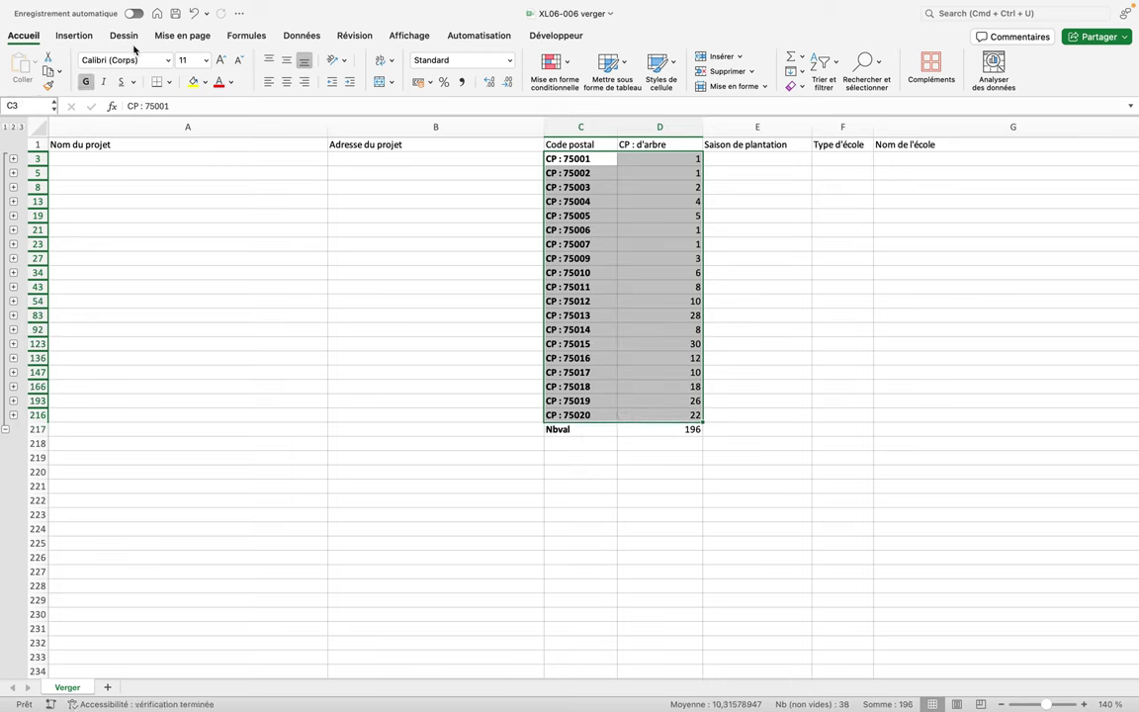
click(67, 38)
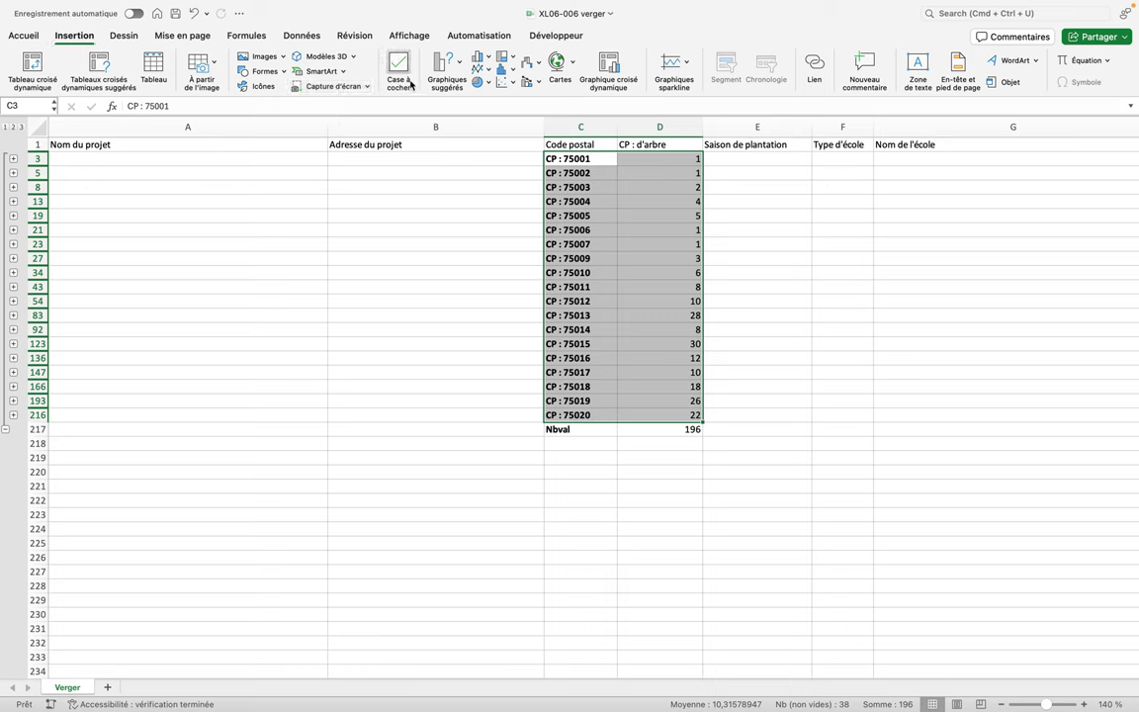
click(478, 81)
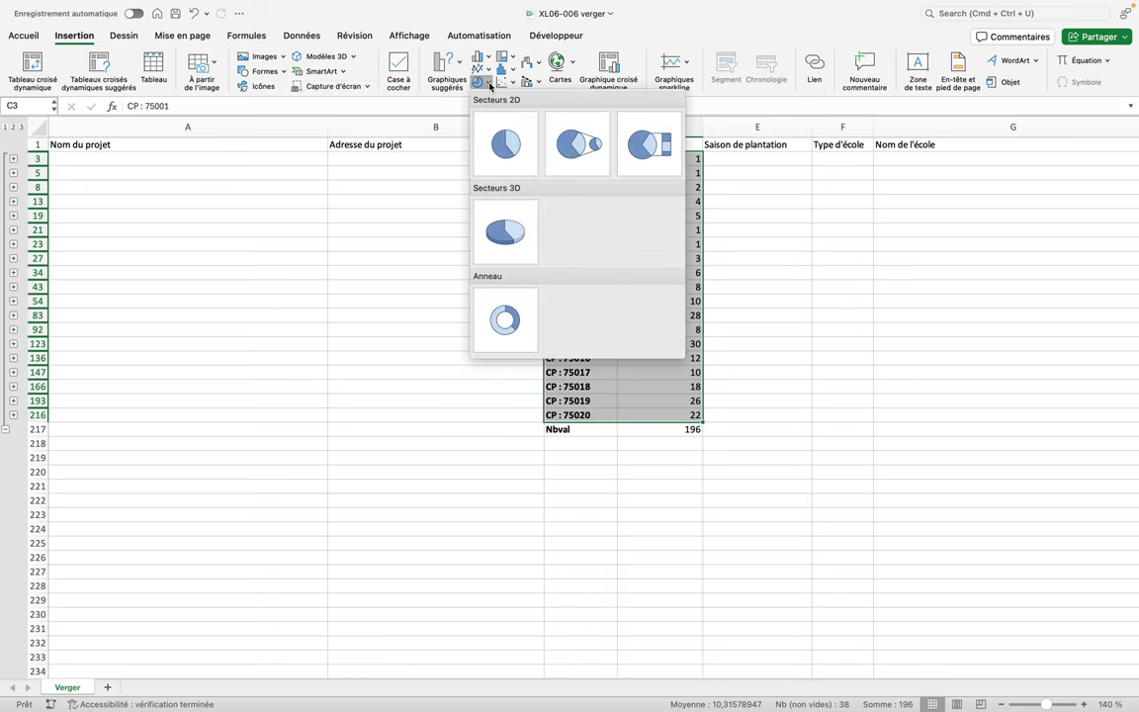
click(500, 217)
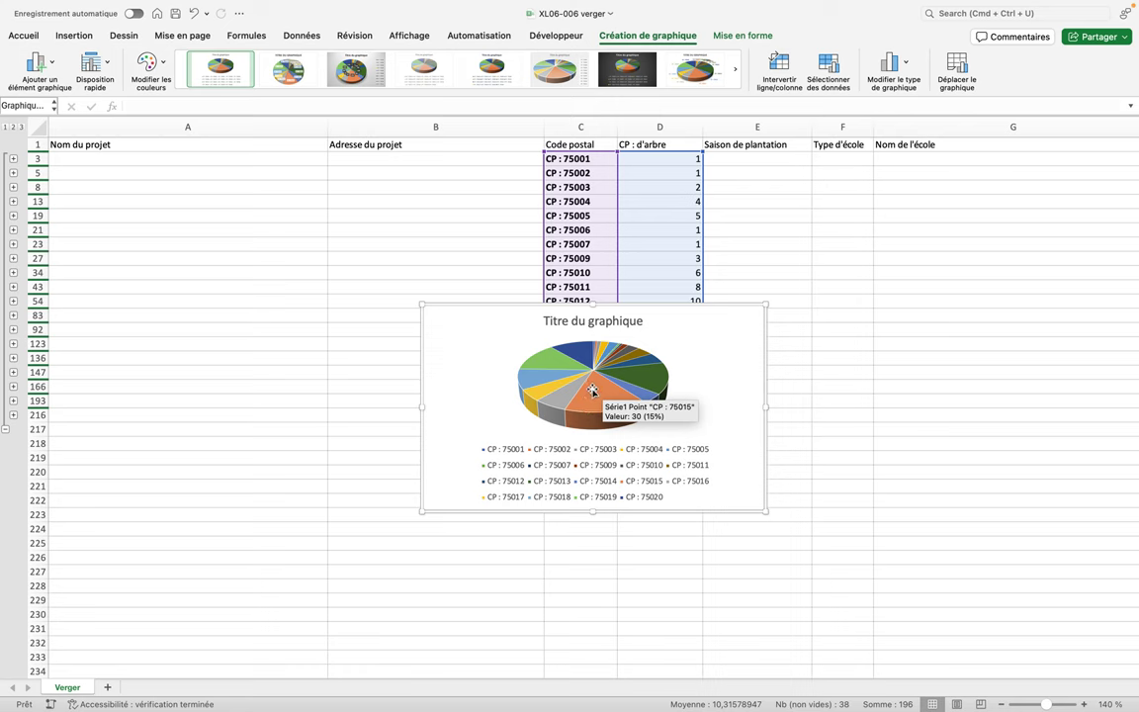
click(655, 216)
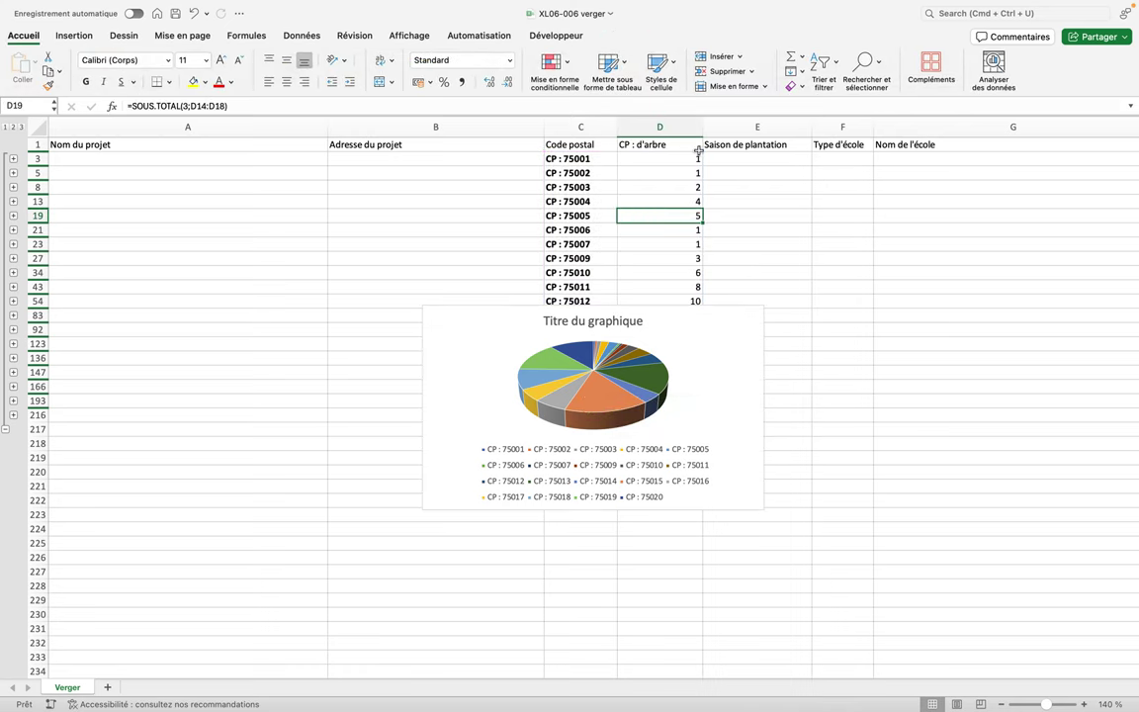
Sort counts largest to smallest, putting CP : 75015 first, and delete the chart legend
click(823, 84)
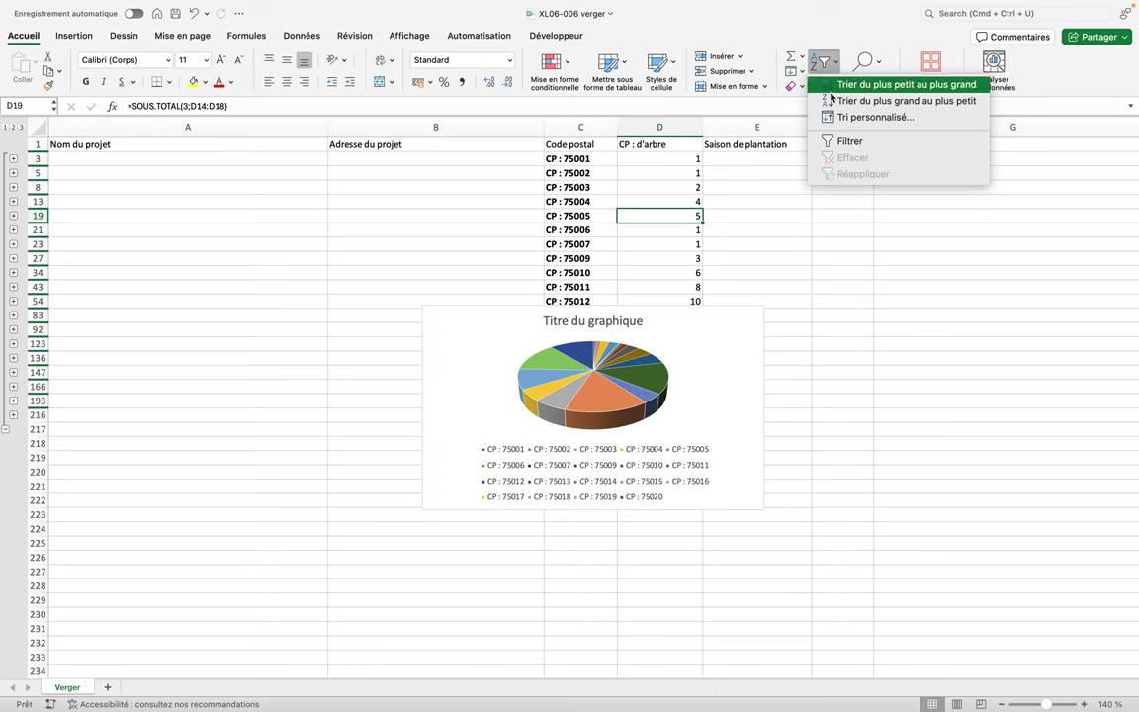
click(831, 101)
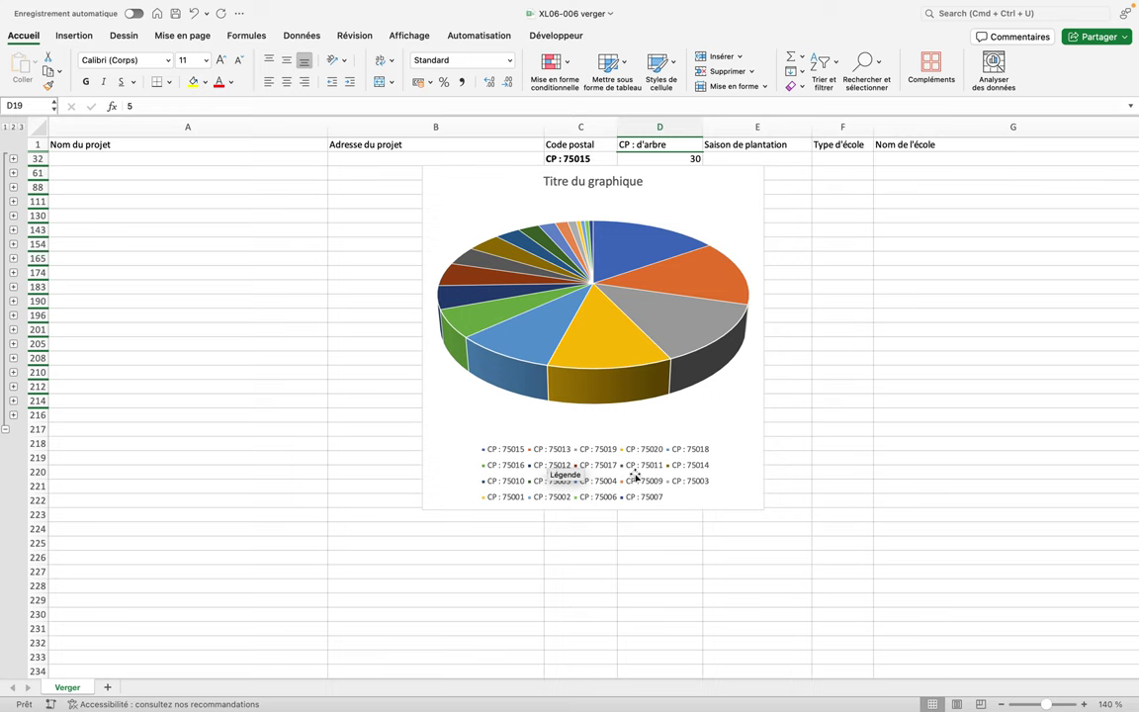
click(555, 464)
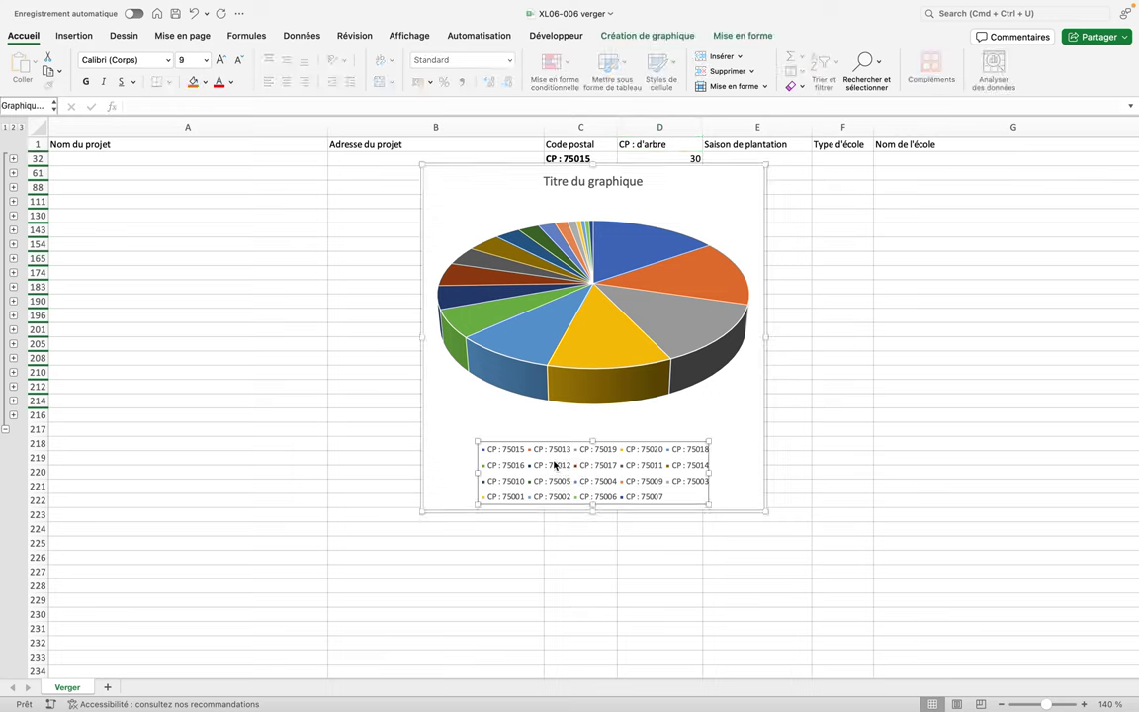
key(Delete)
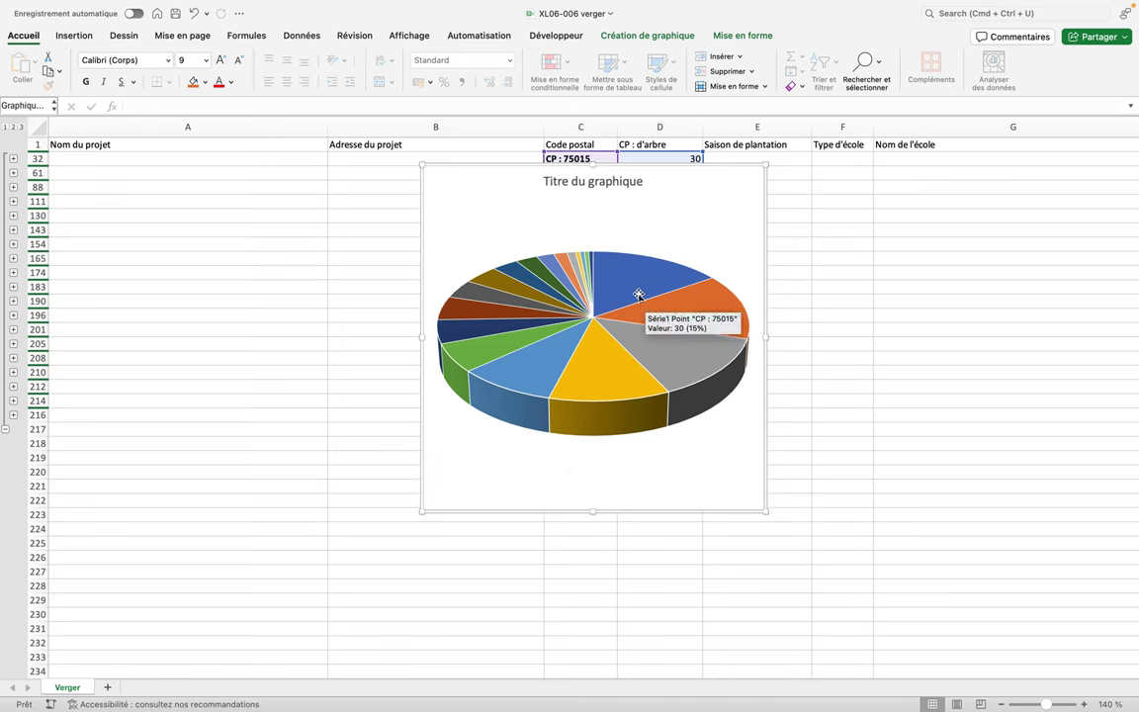
Give the CP : 75015 slice an outside-end data label showing 30
click(639, 294)
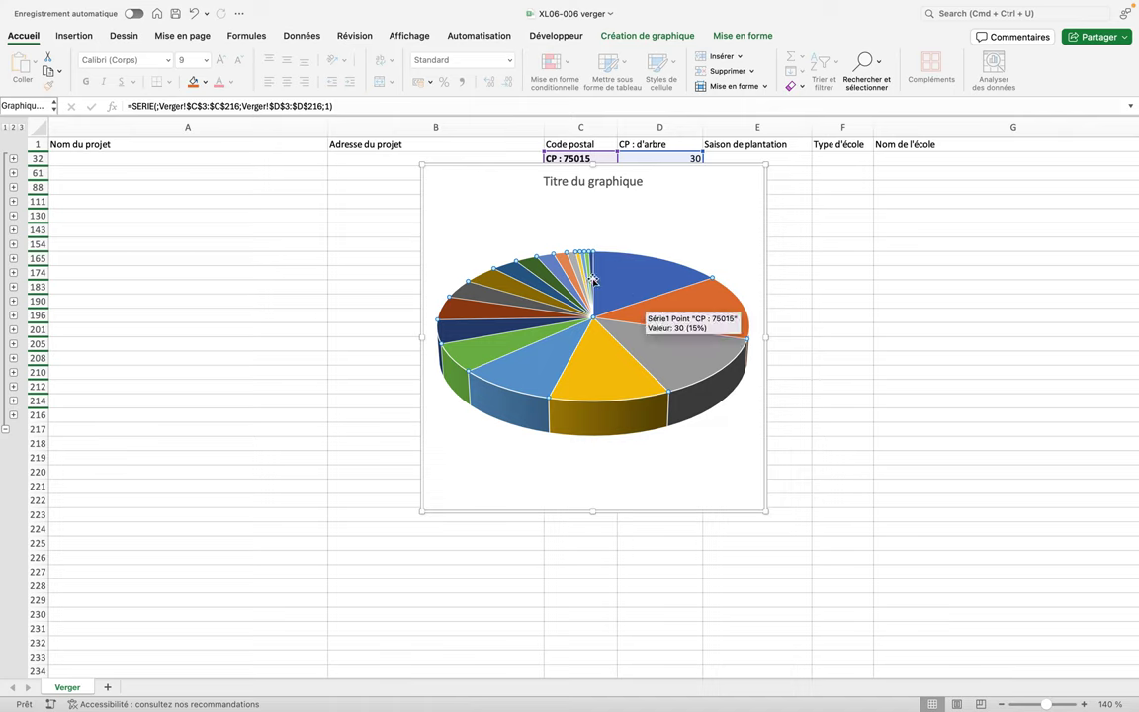
click(615, 283)
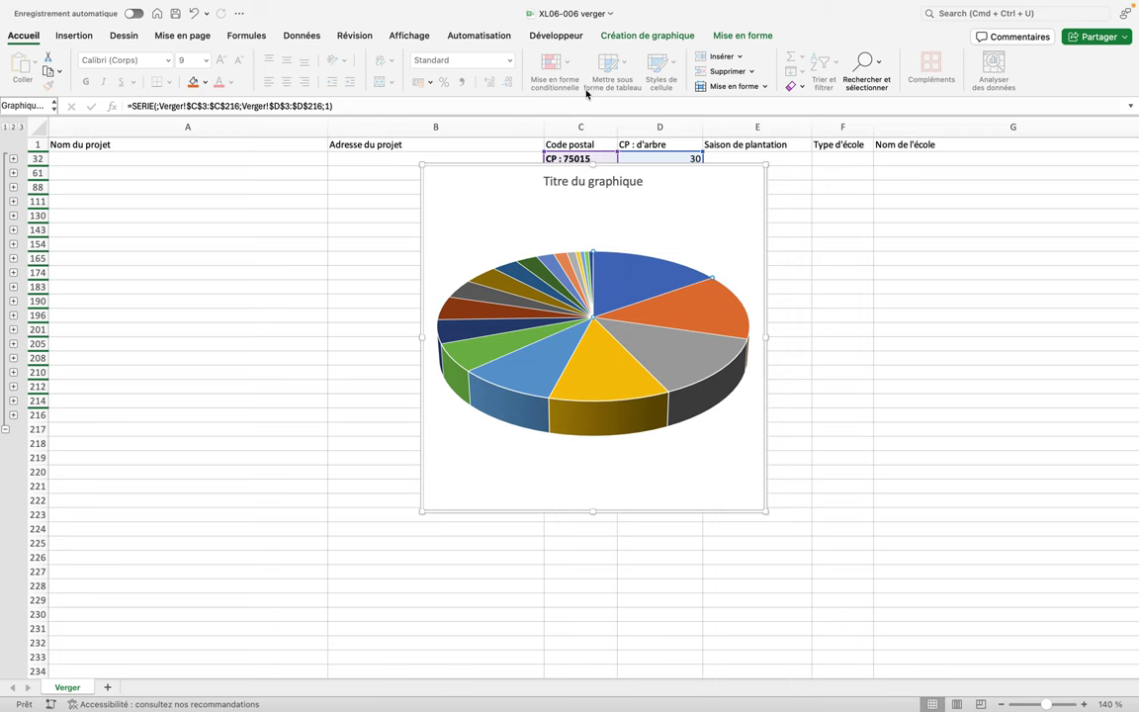
click(625, 38)
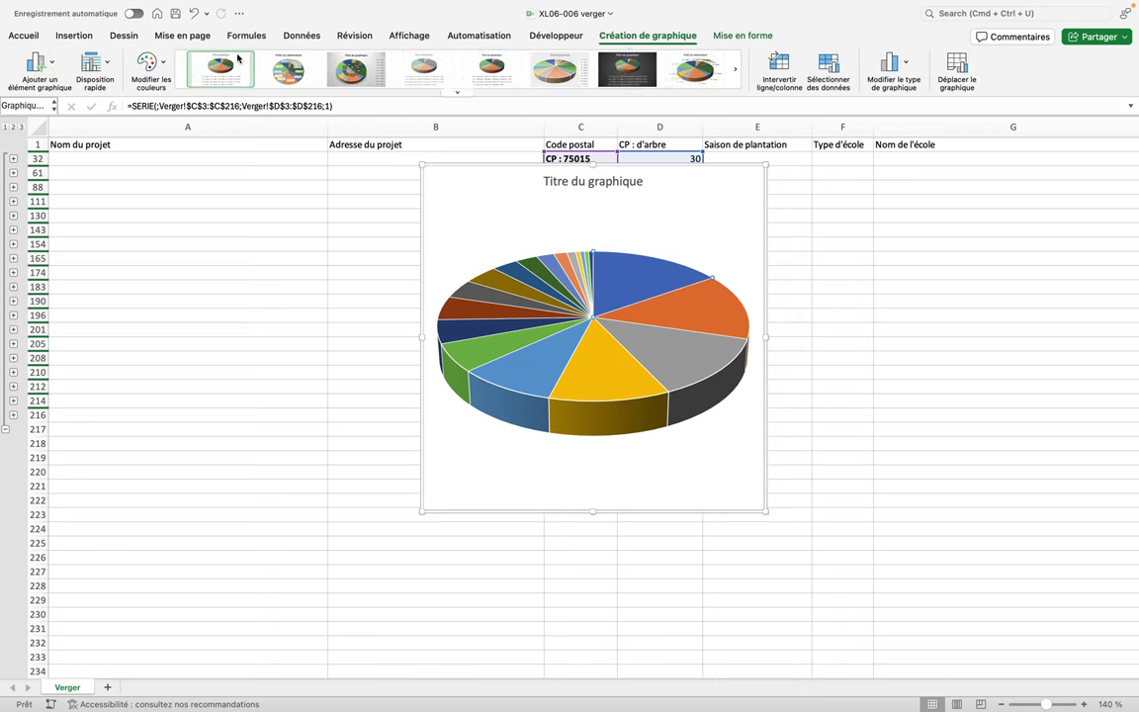
click(50, 68)
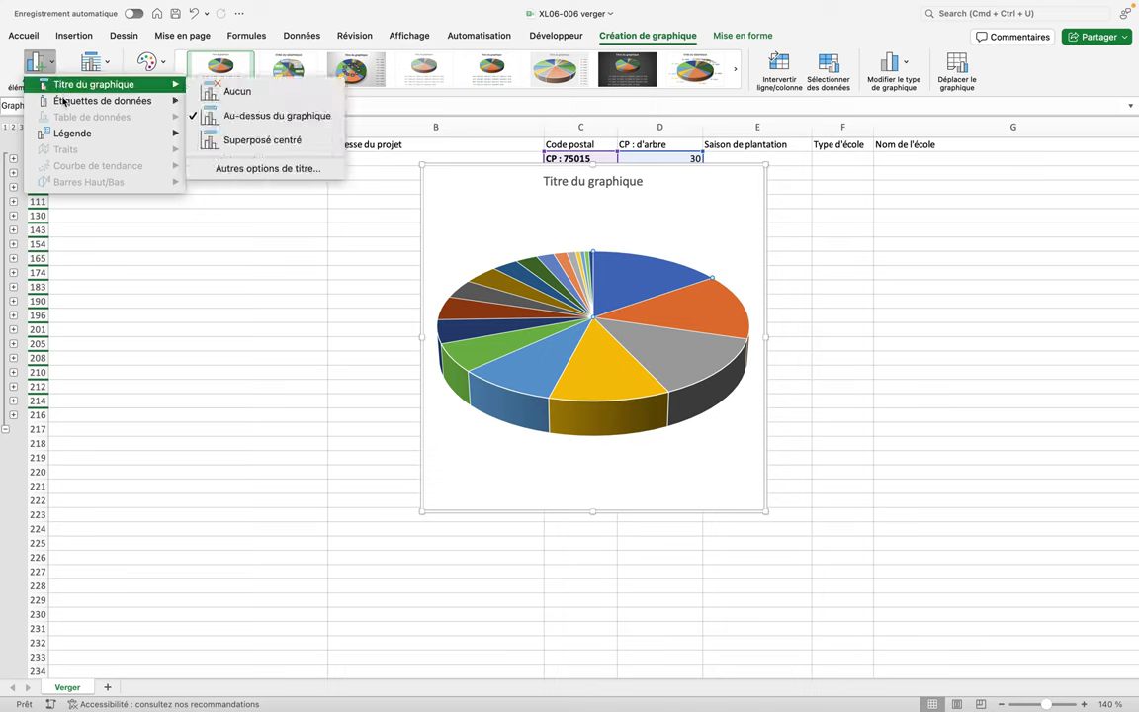
mouse_move(102, 101)
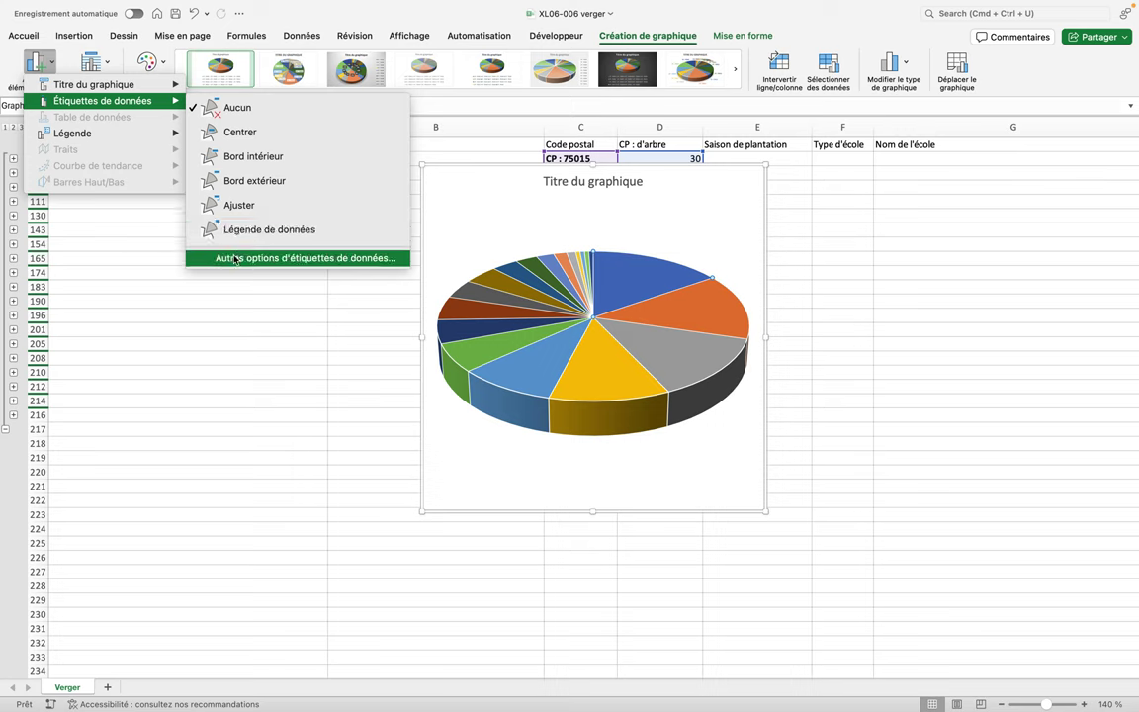
click(241, 181)
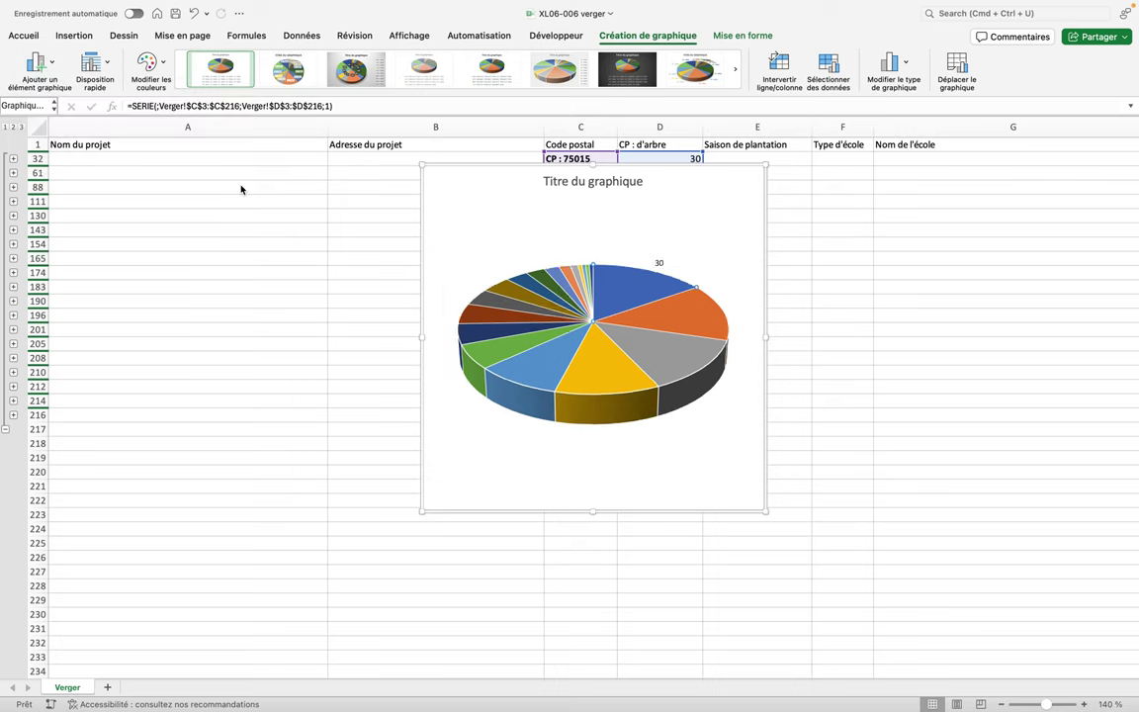
mouse_move(633, 287)
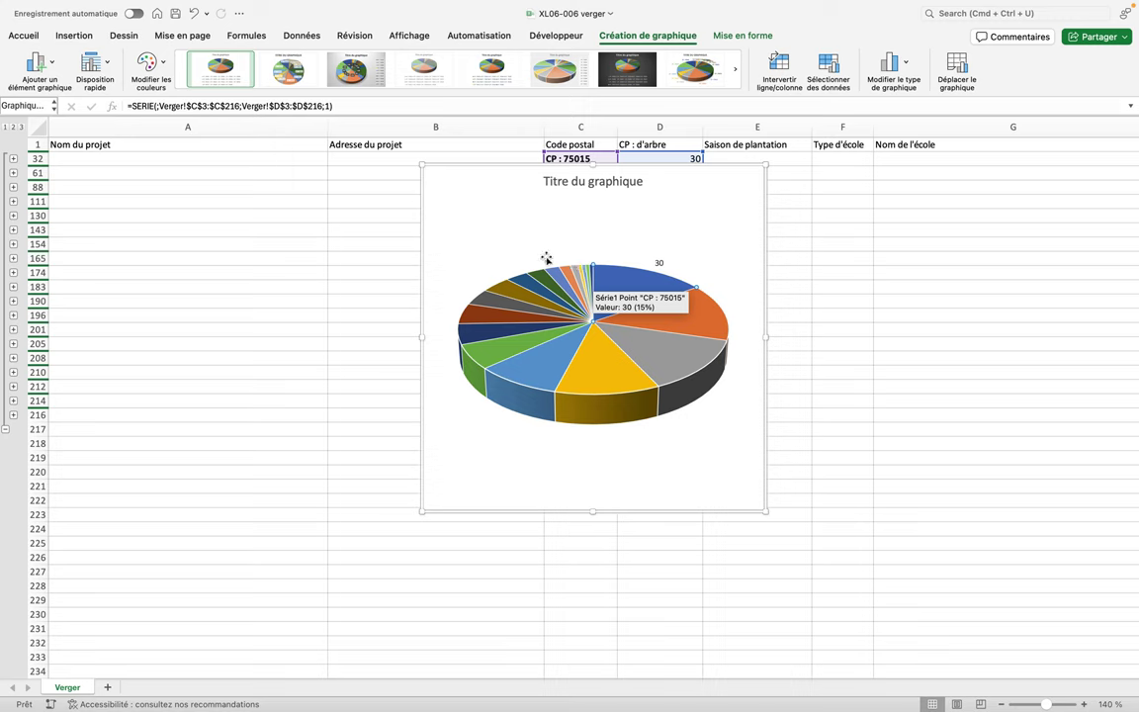
click(46, 62)
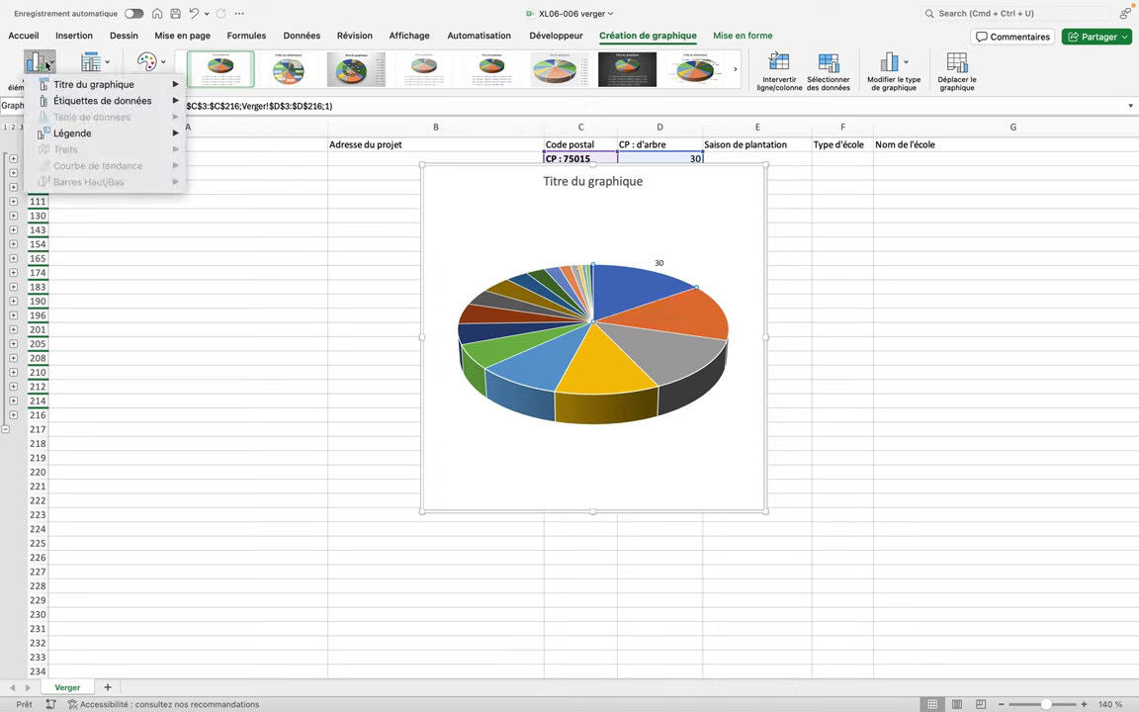
mouse_move(101, 101)
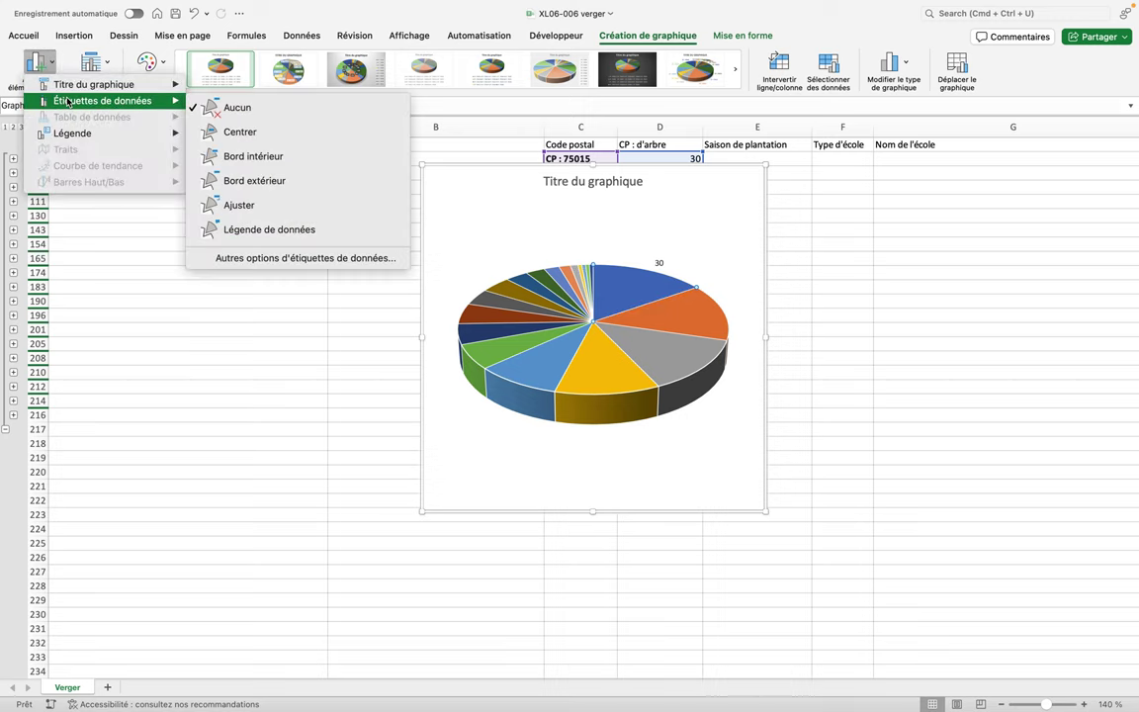
click(247, 257)
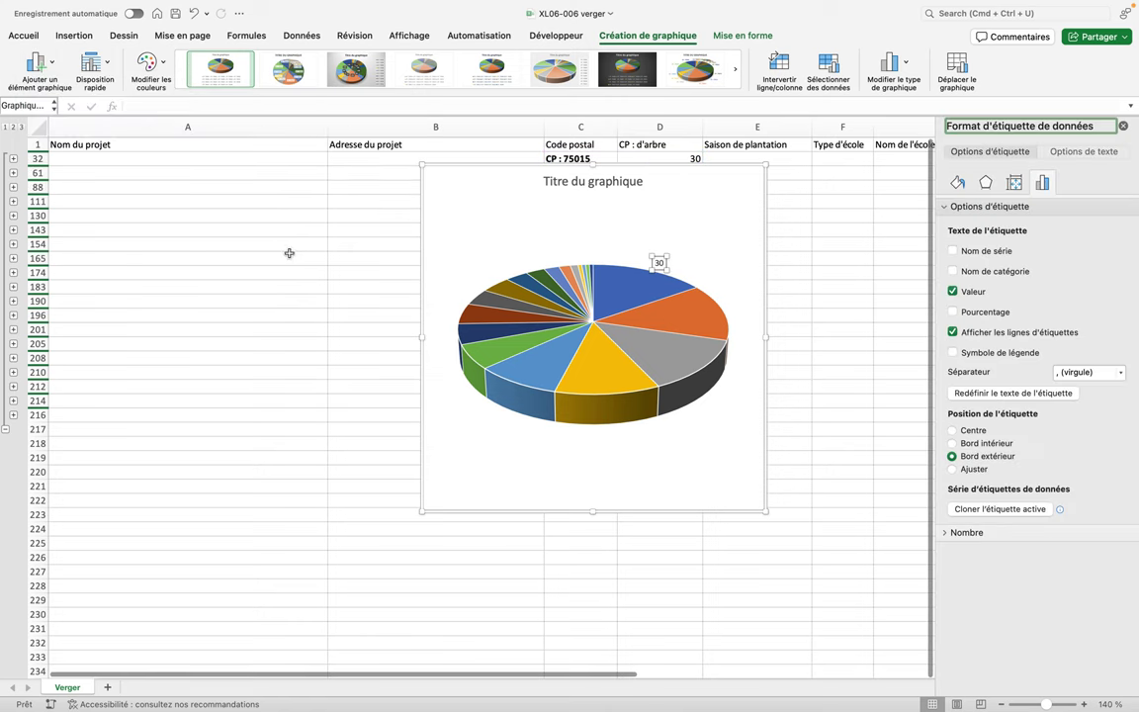
Change the CP : 75015 label to category name and percentage on separate lines, dropping the value
click(952, 271)
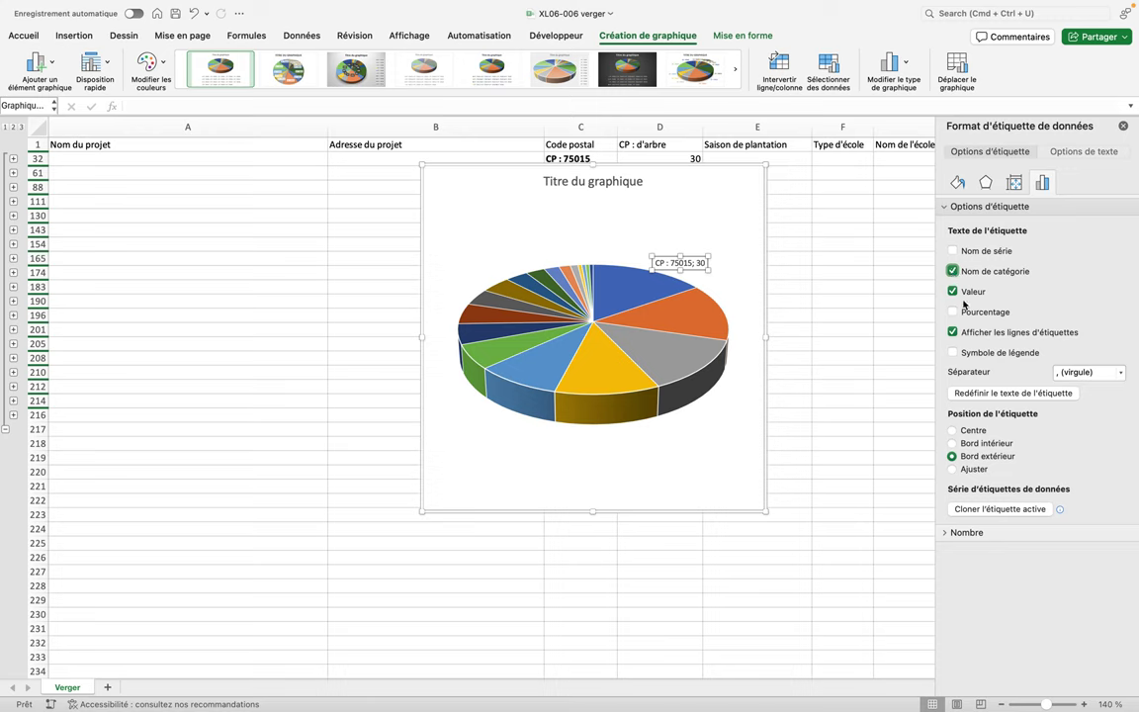
click(952, 292)
click(953, 311)
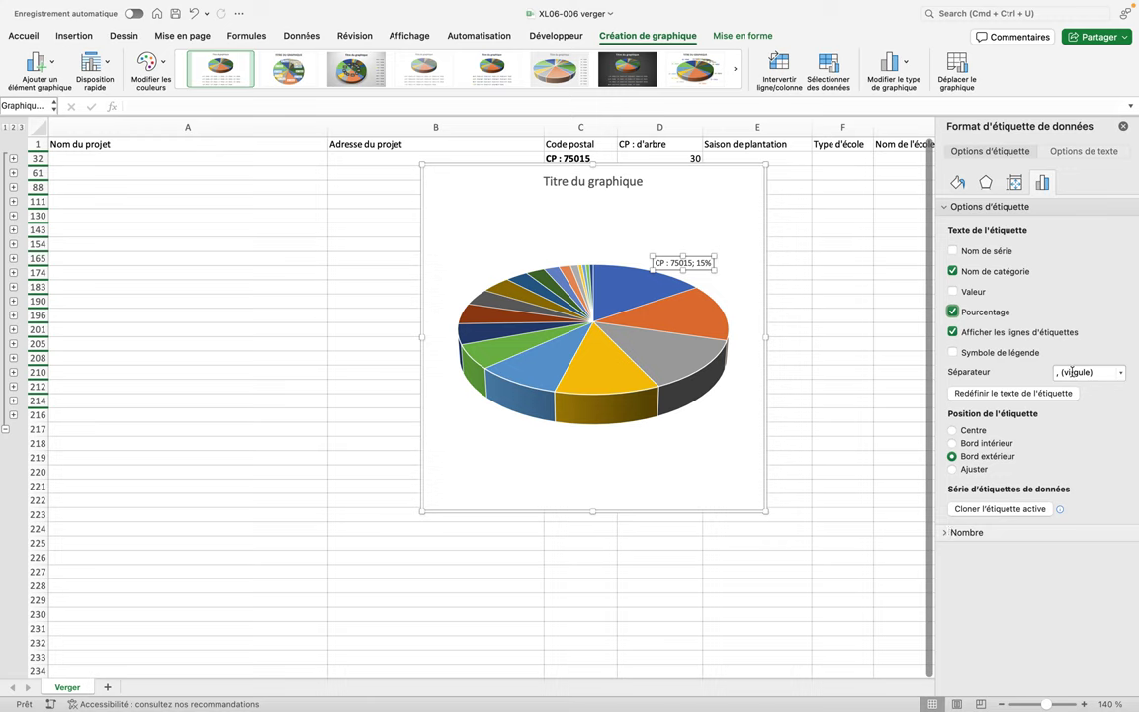
click(1118, 372)
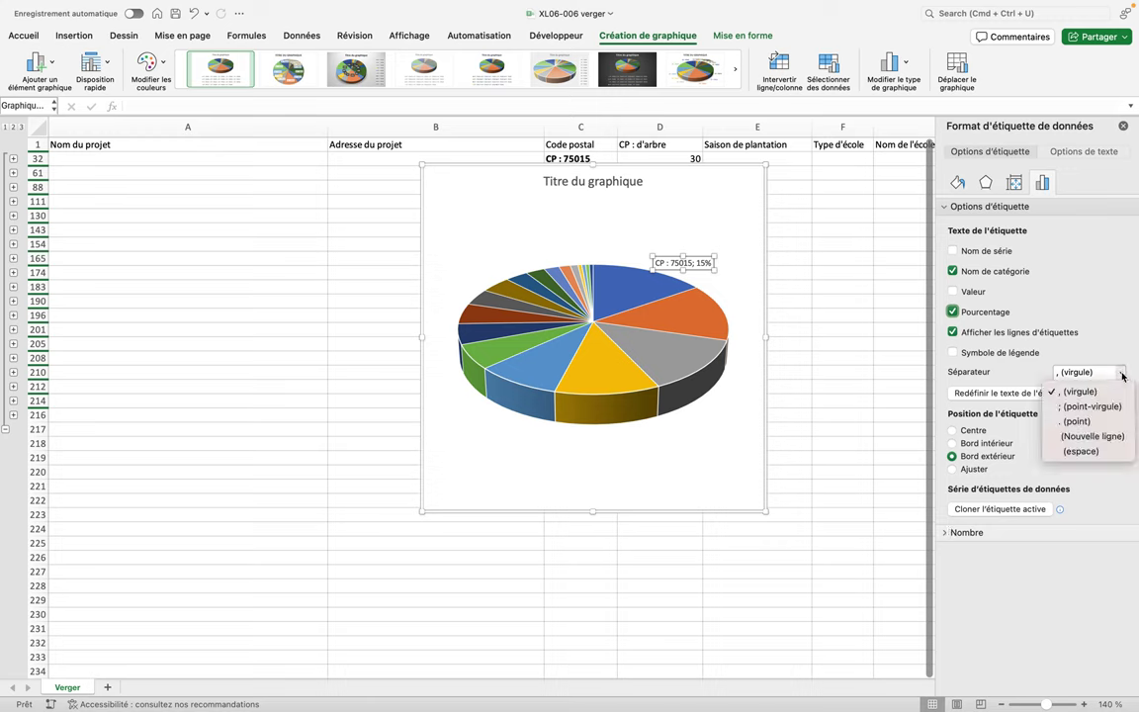
click(1093, 436)
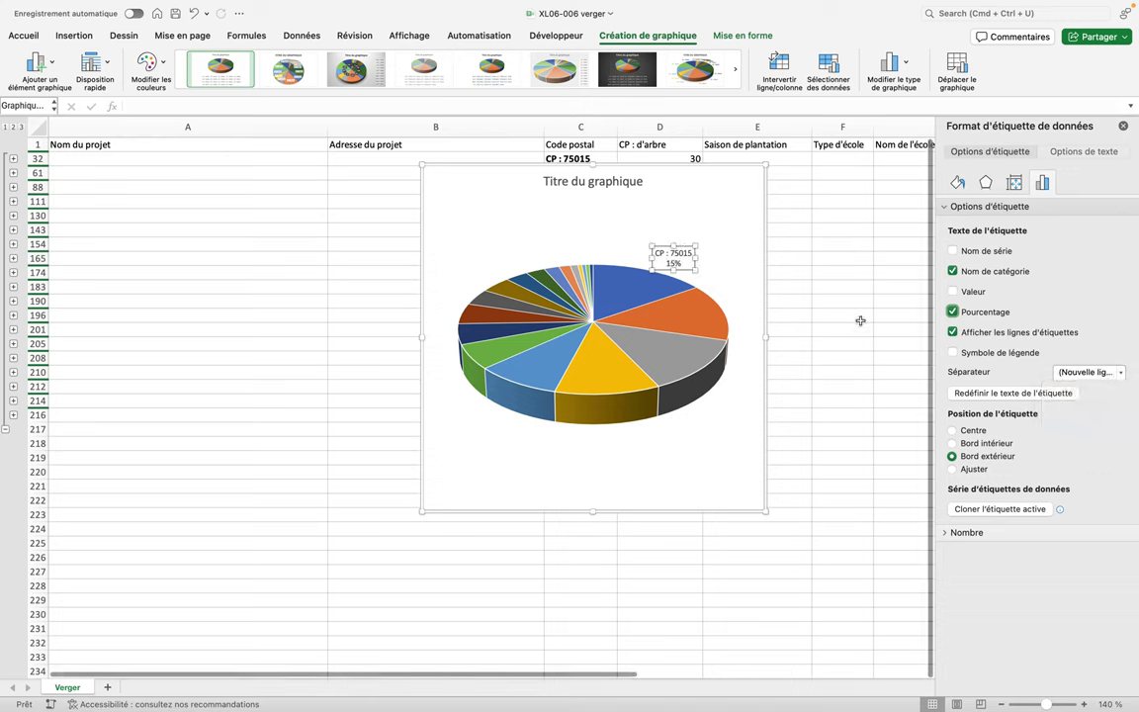
click(696, 307)
click(696, 306)
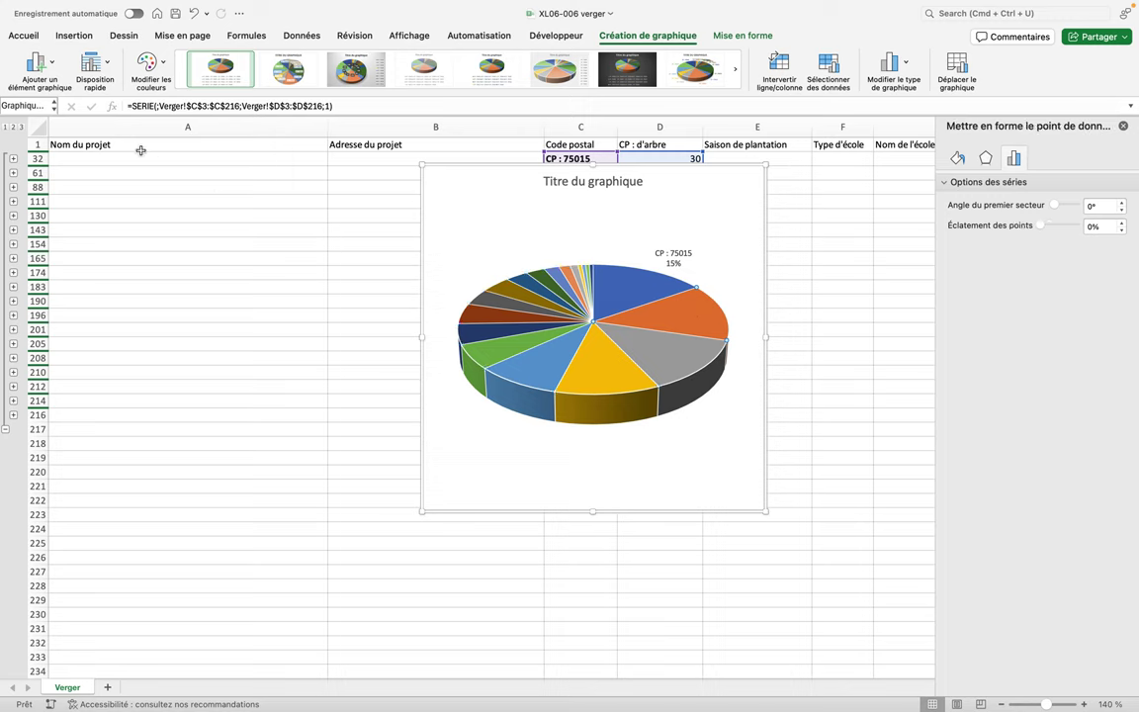
click(31, 72)
mouse_move(102, 101)
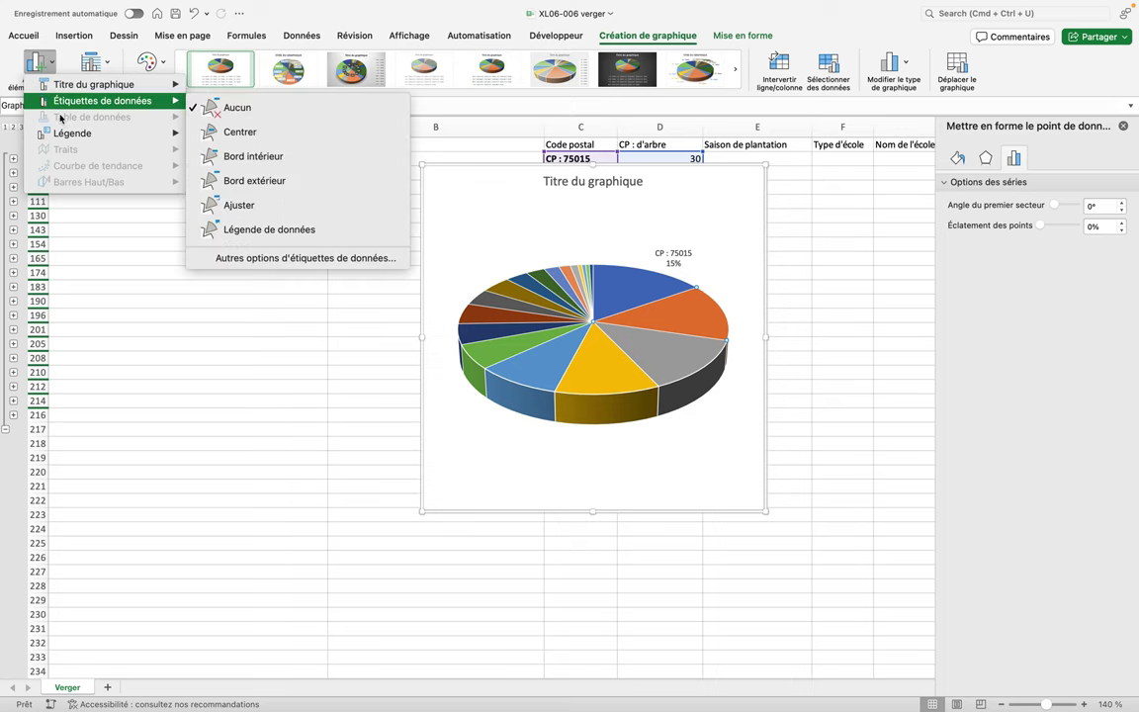
Label the CP : 75013 slice with name and 14% on two lines, outside end, no leader line
click(245, 258)
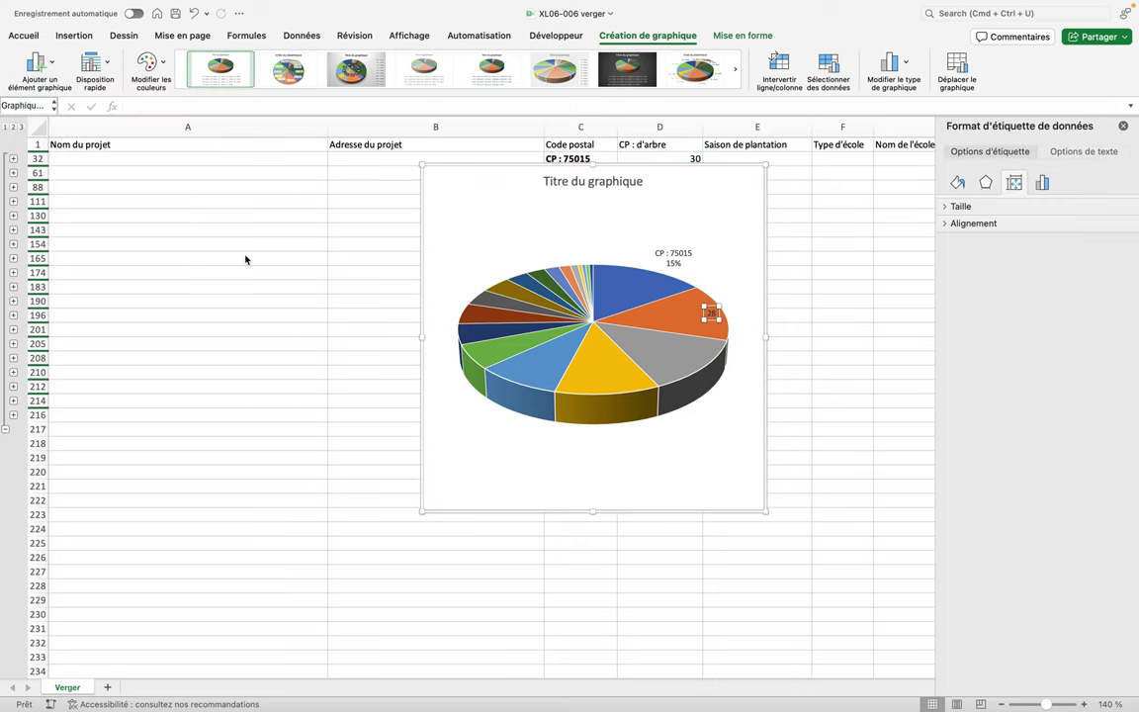
click(1045, 183)
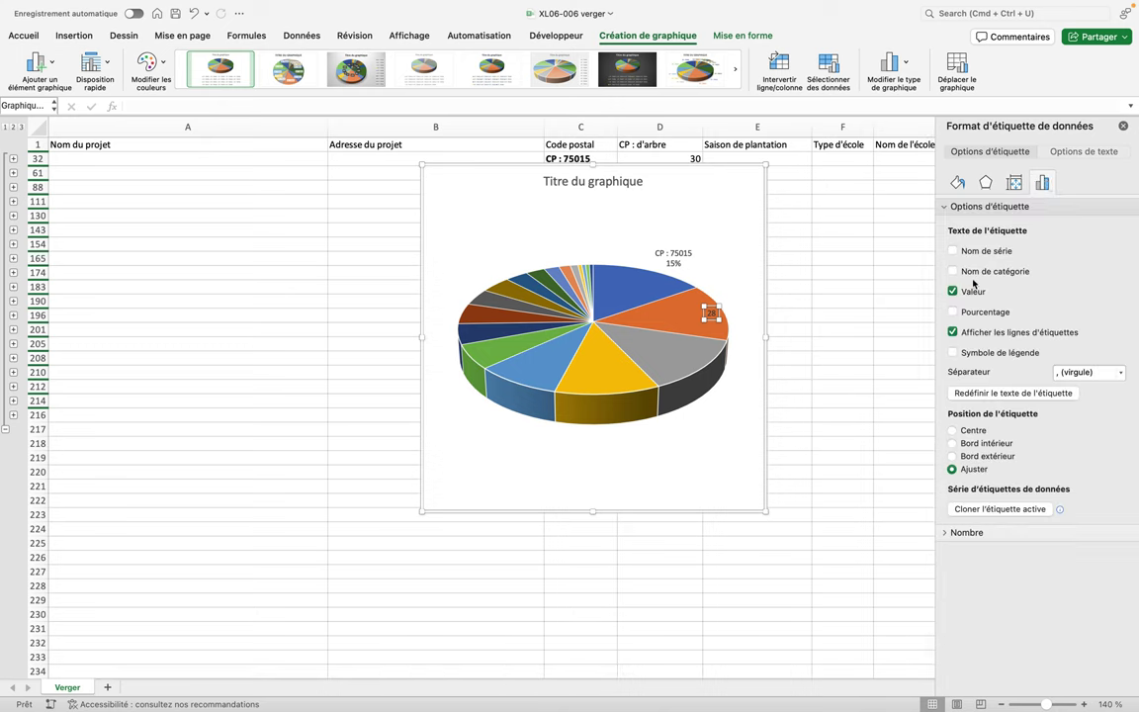
click(955, 312)
click(953, 271)
click(952, 291)
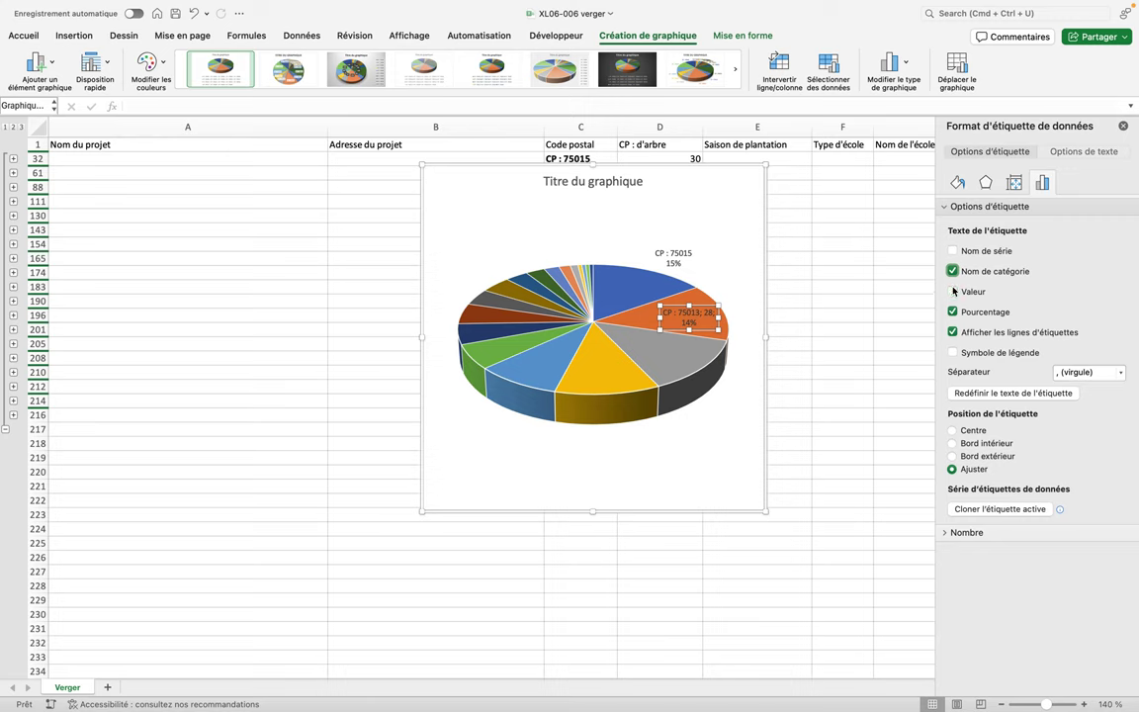
click(955, 332)
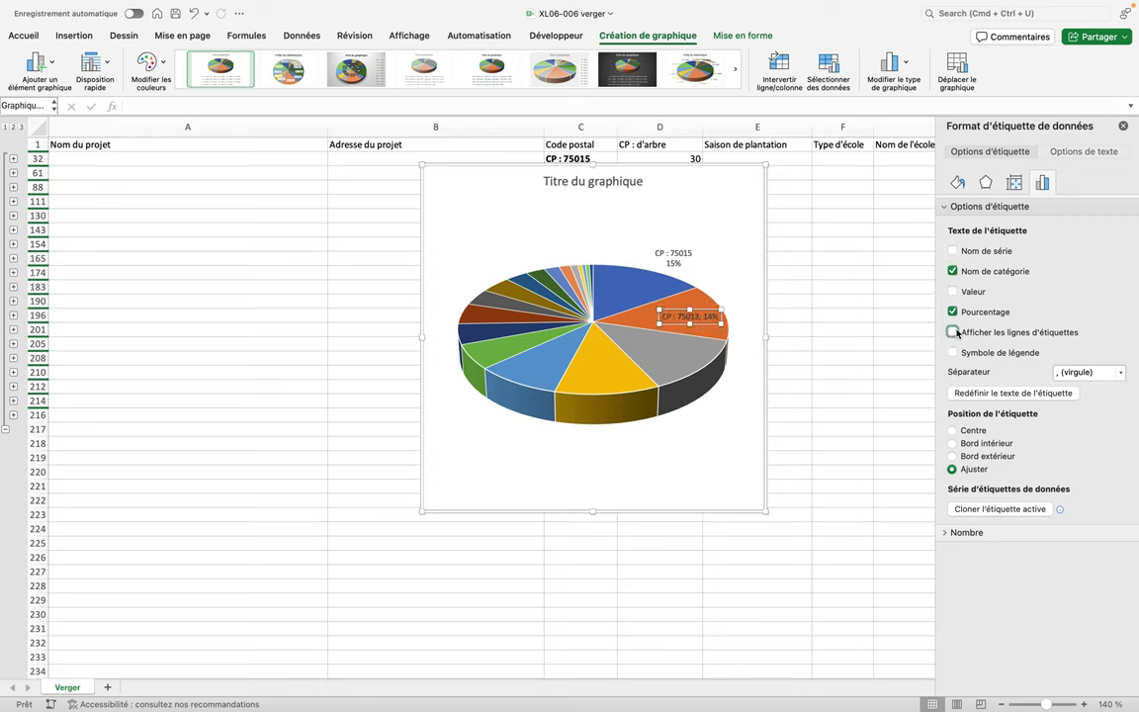
click(1007, 457)
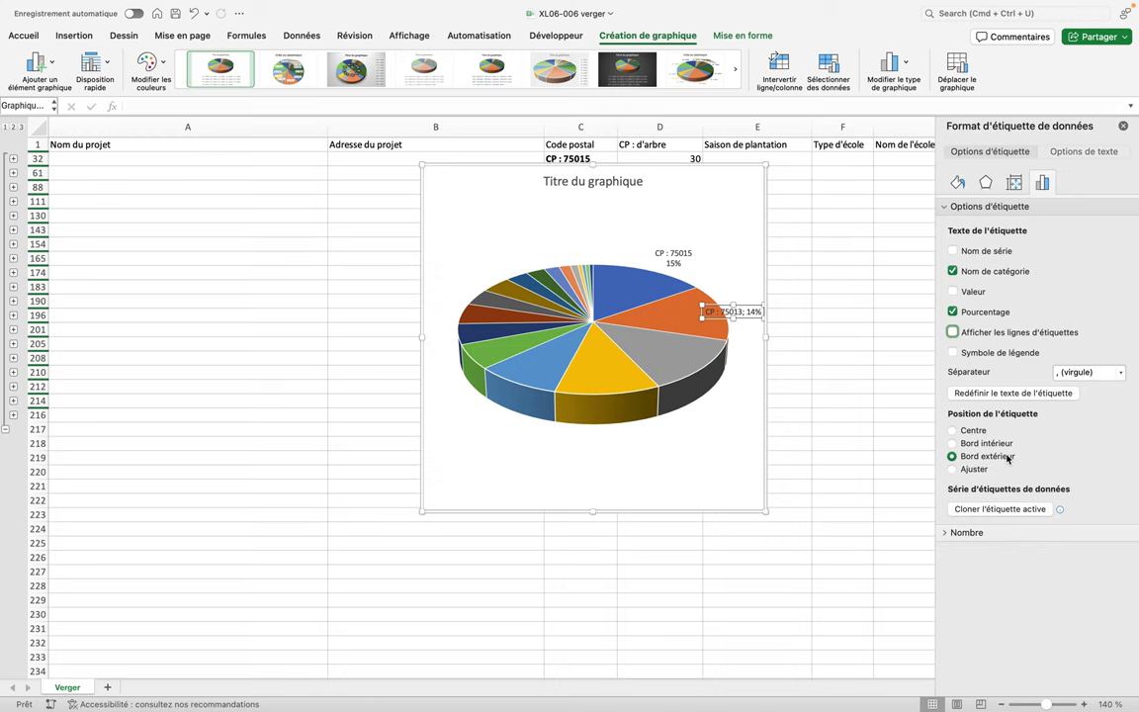
click(1122, 373)
click(1093, 436)
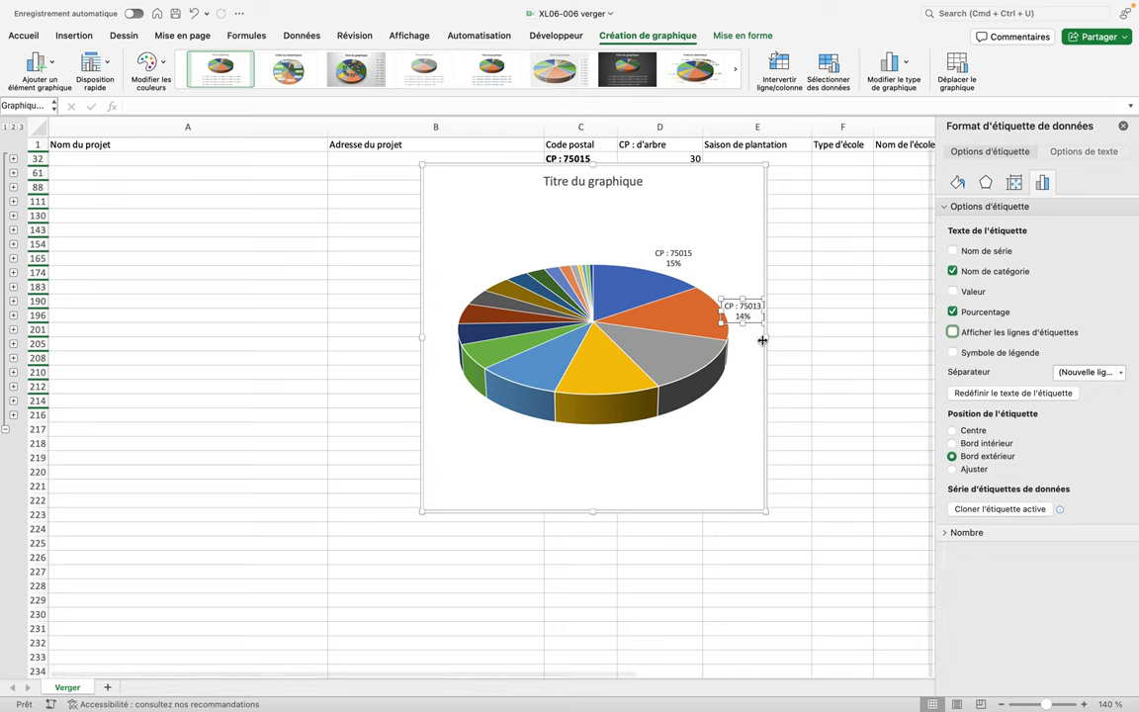
drag(762, 340, 797, 340)
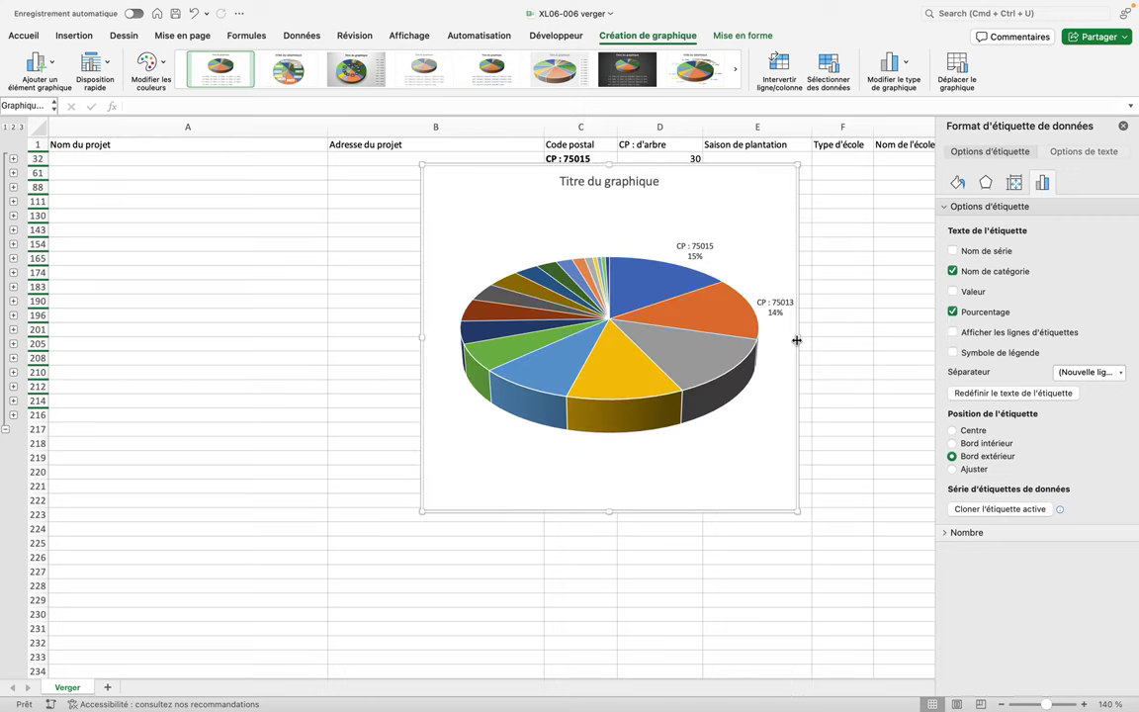
Drag the whole chart left over columns A–B, undoing an accidental plot-area move
click(797, 340)
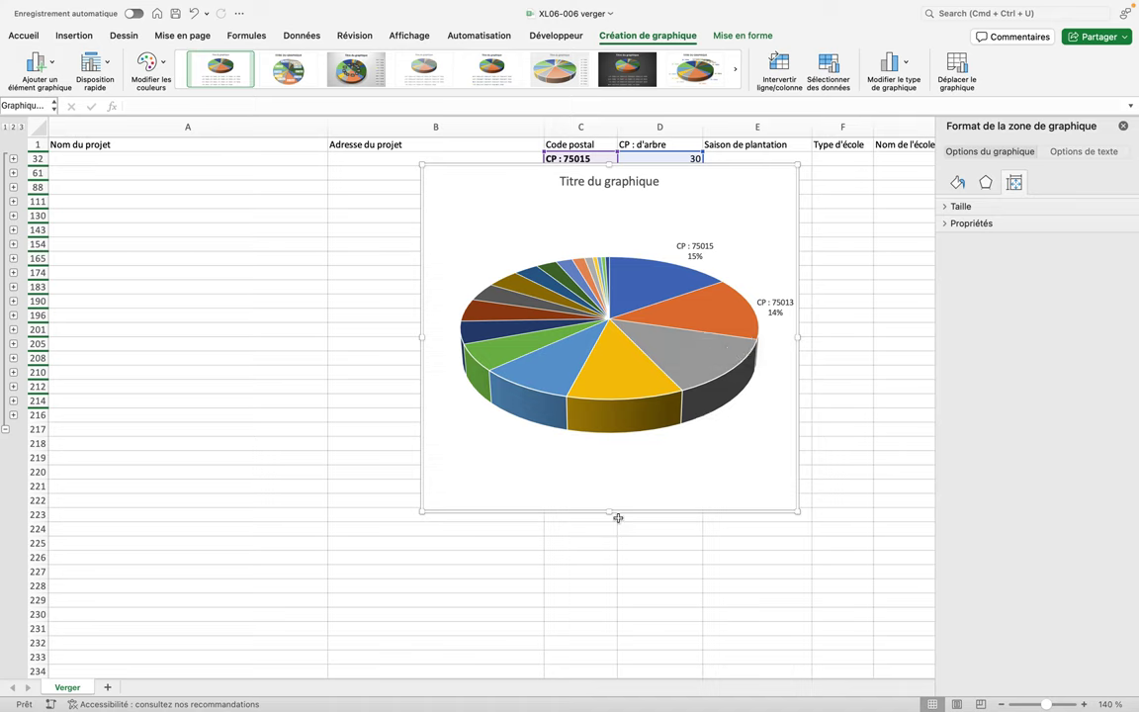
mouse_move(465, 221)
mouse_down()
mouse_move(268, 272)
mouse_move(175, 224)
mouse_up()
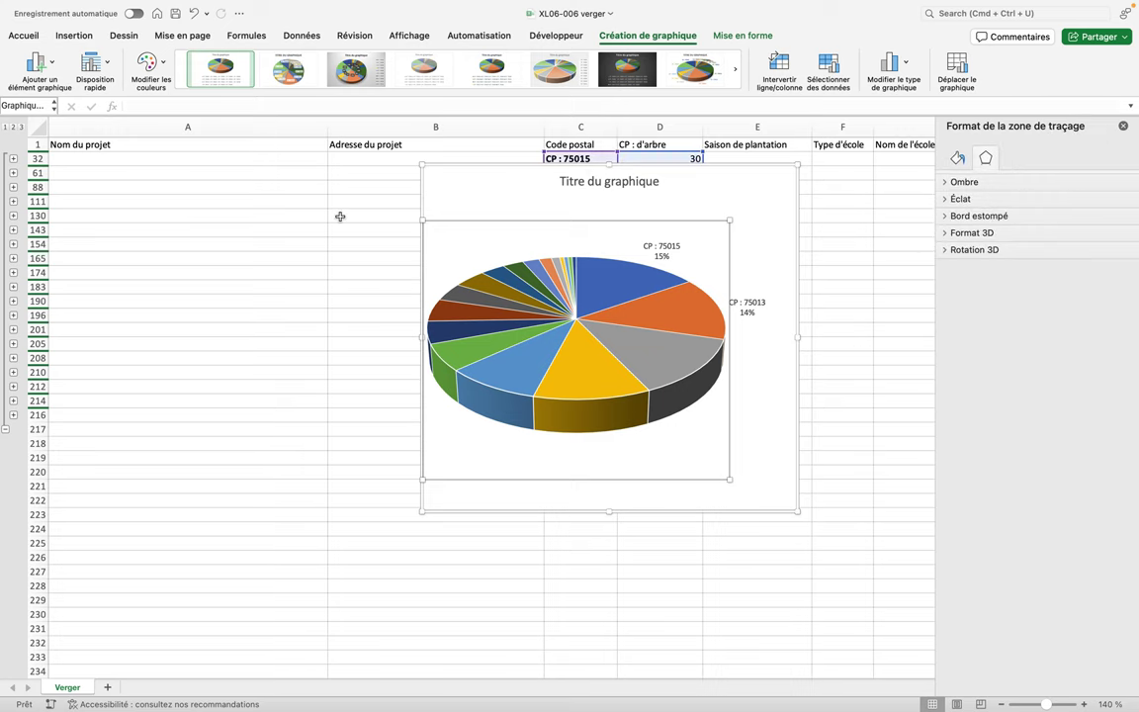
key(super+z)
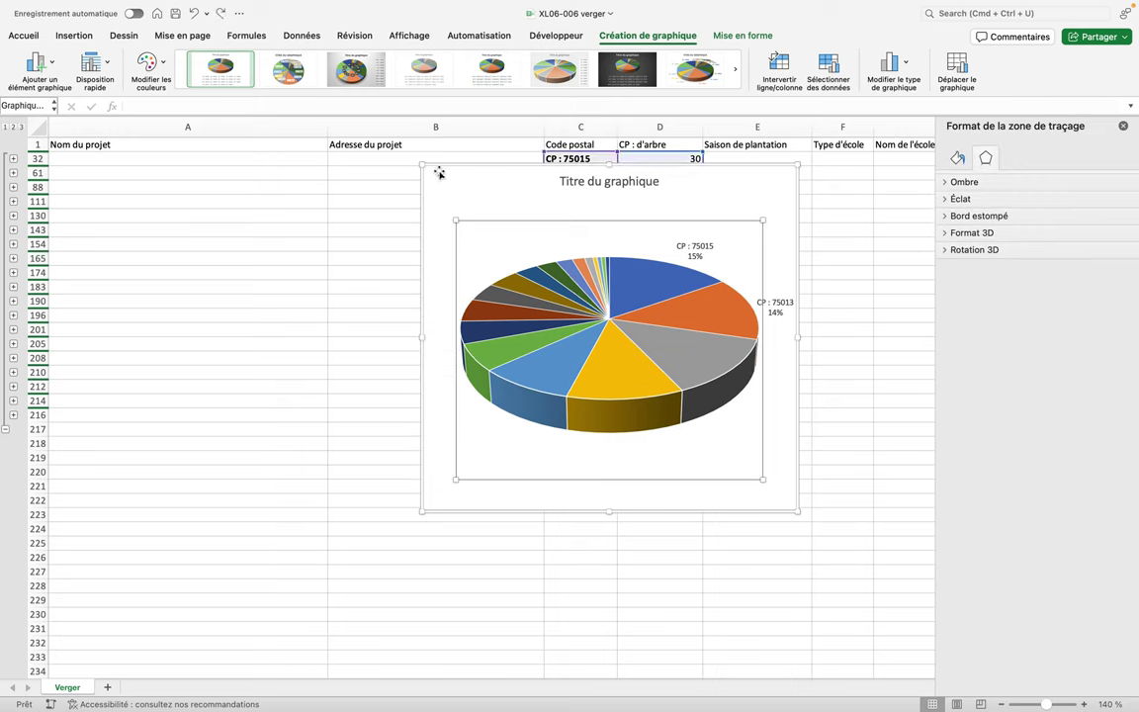
mouse_move(440, 166)
mouse_down()
mouse_move(198, 200)
mouse_move(142, 180)
mouse_up()
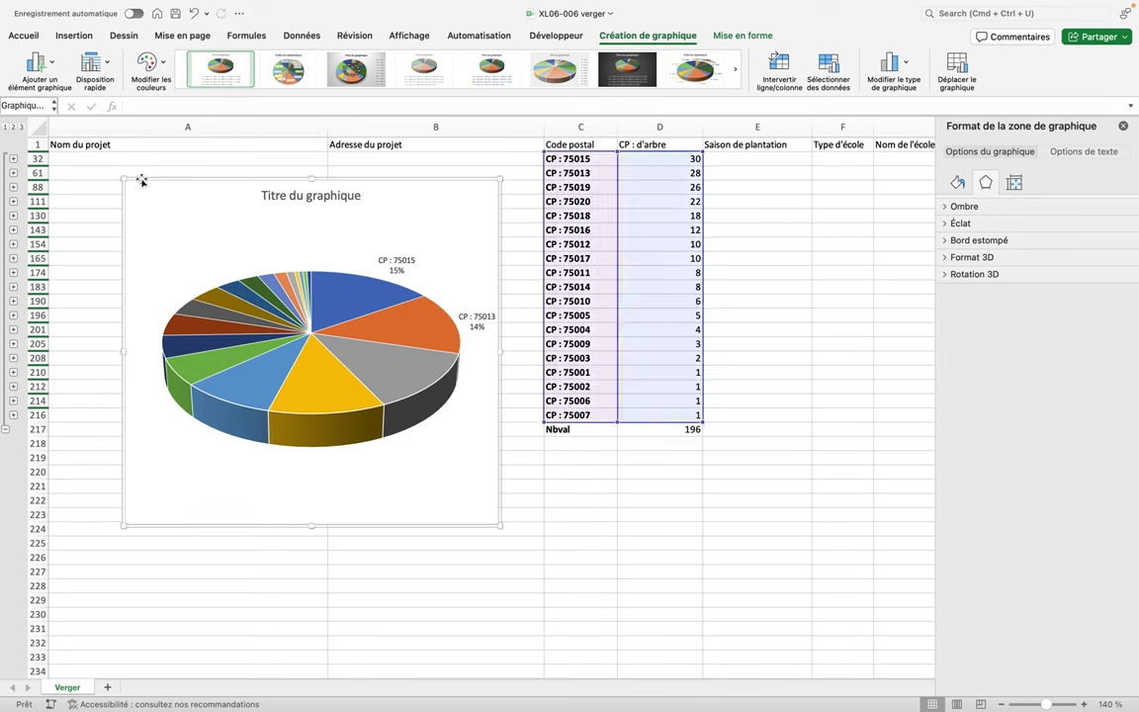